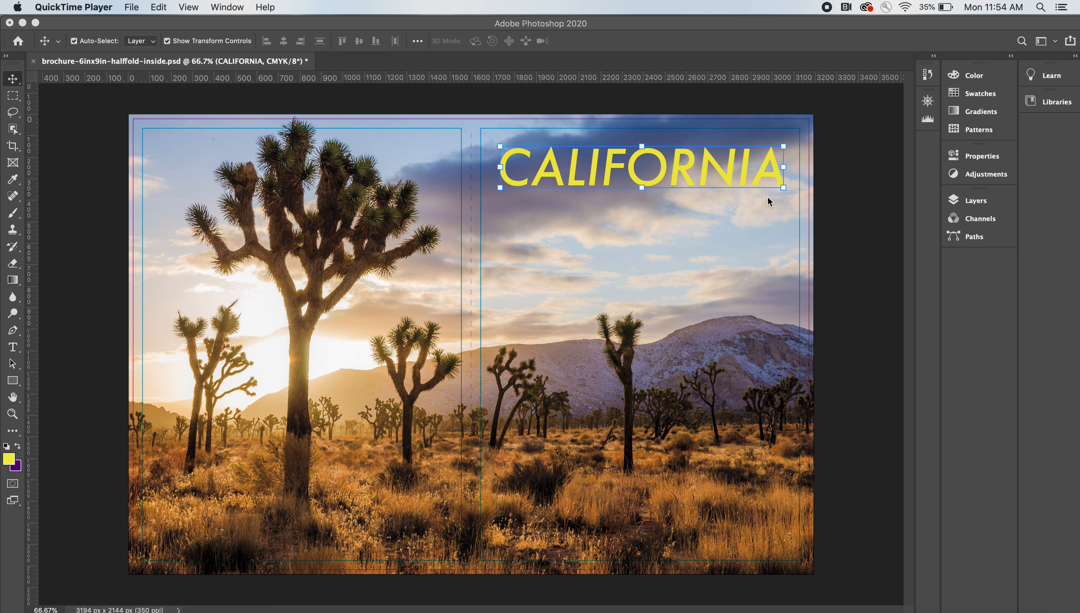
Step: Open the Blending Options of the CALIFORNIA text layer, enable the Drop Shadow effect and show its settings
left_click(965, 201)
left_click(965, 201)
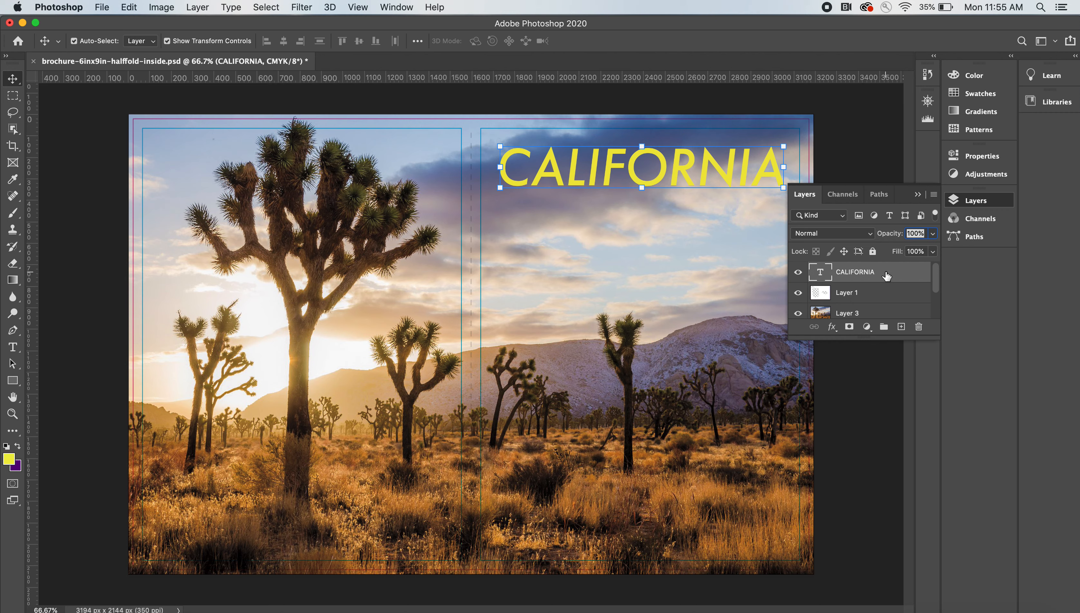
left_click(934, 195)
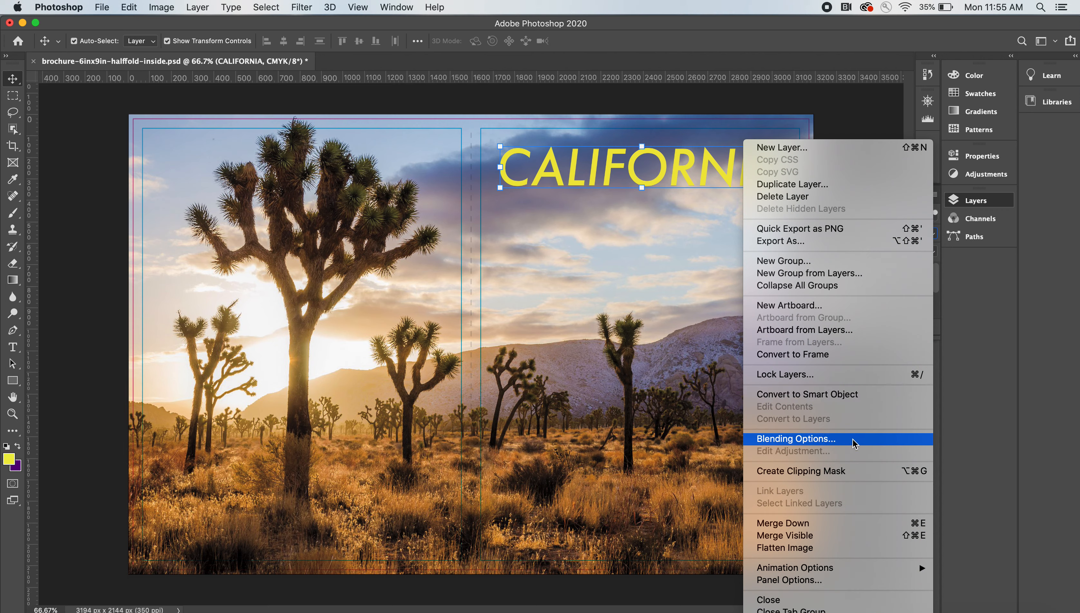
left_click(956, 382)
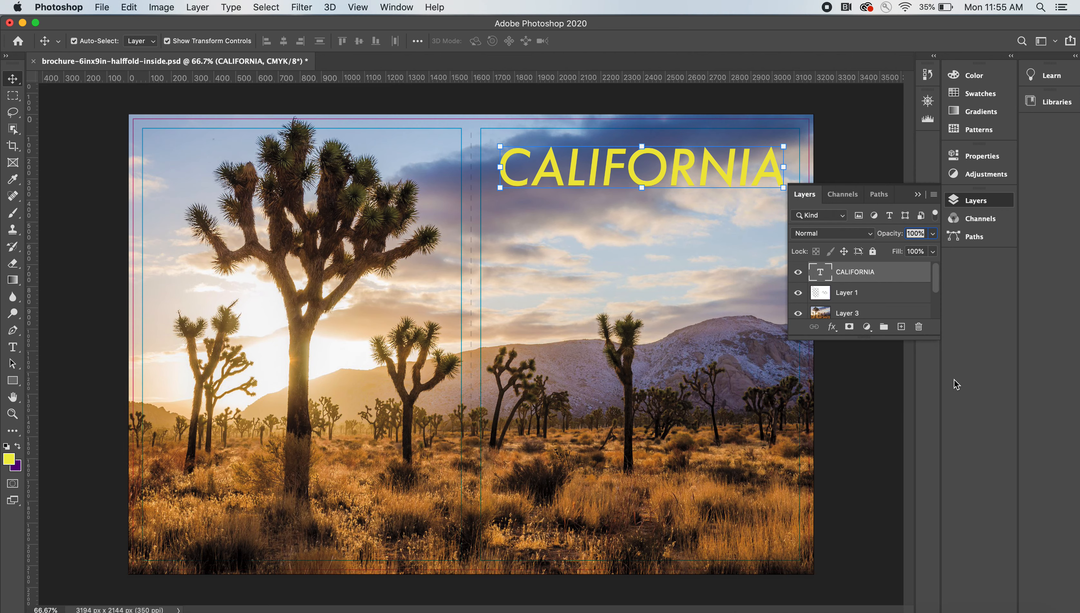
left_click(933, 196)
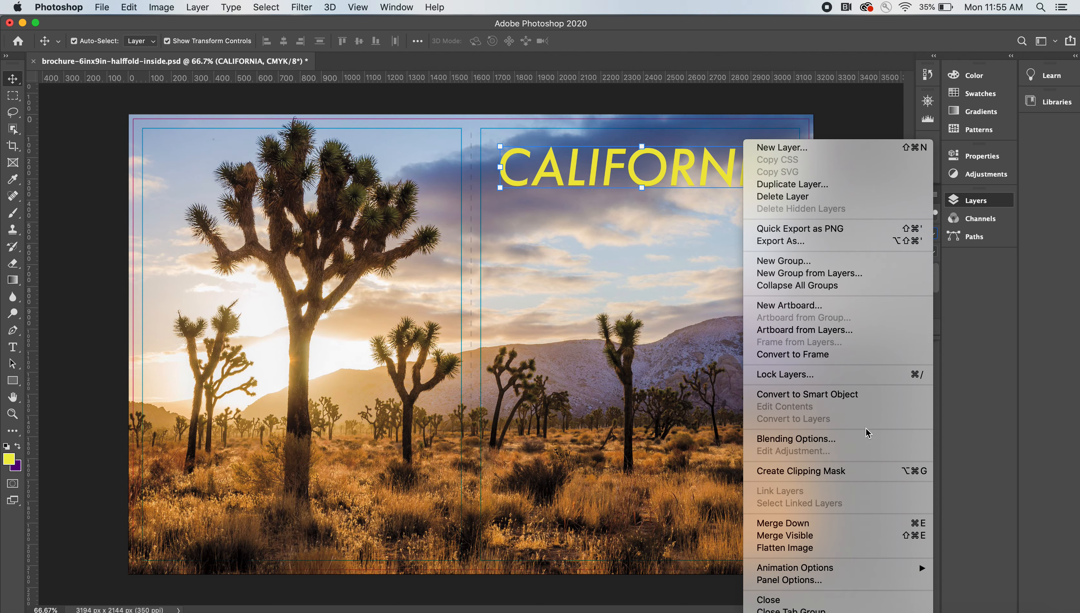
left_click(866, 442)
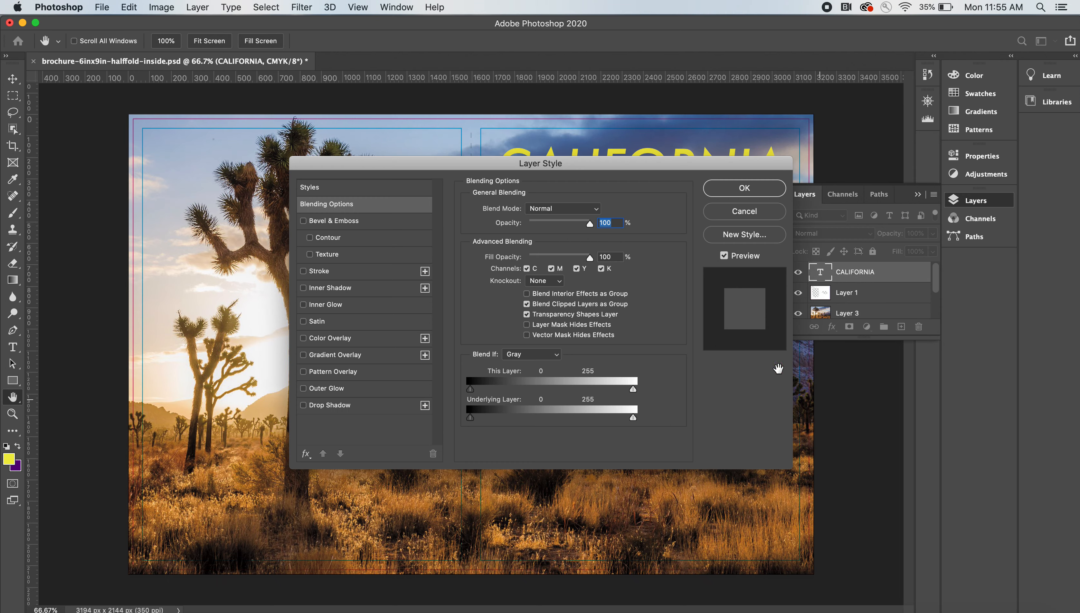
left_click_drag(582, 168, 532, 218)
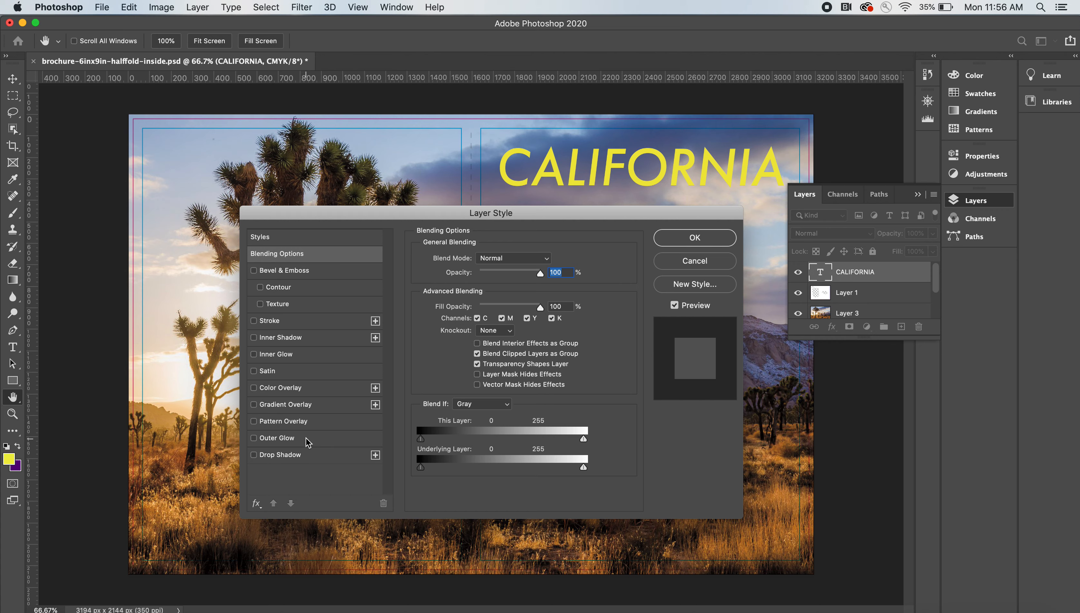
left_click(255, 455)
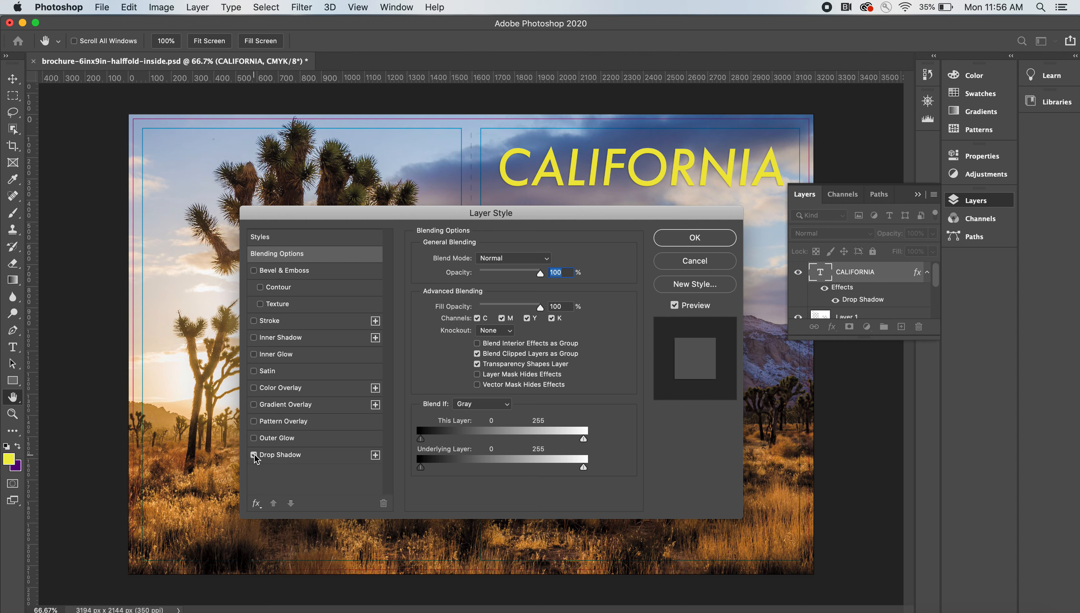
left_click(311, 456)
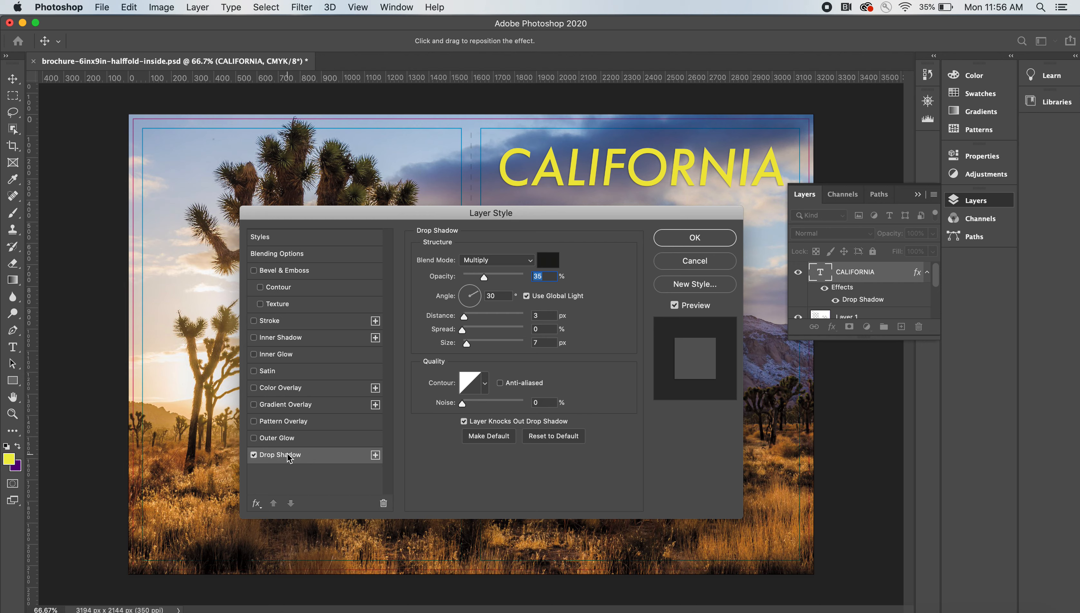
Step: Try the Outer Glow and Pattern Overlay effects on the CALIFORNIA text, remove both, and toggle the drop shadow off and on
left_click(304, 437)
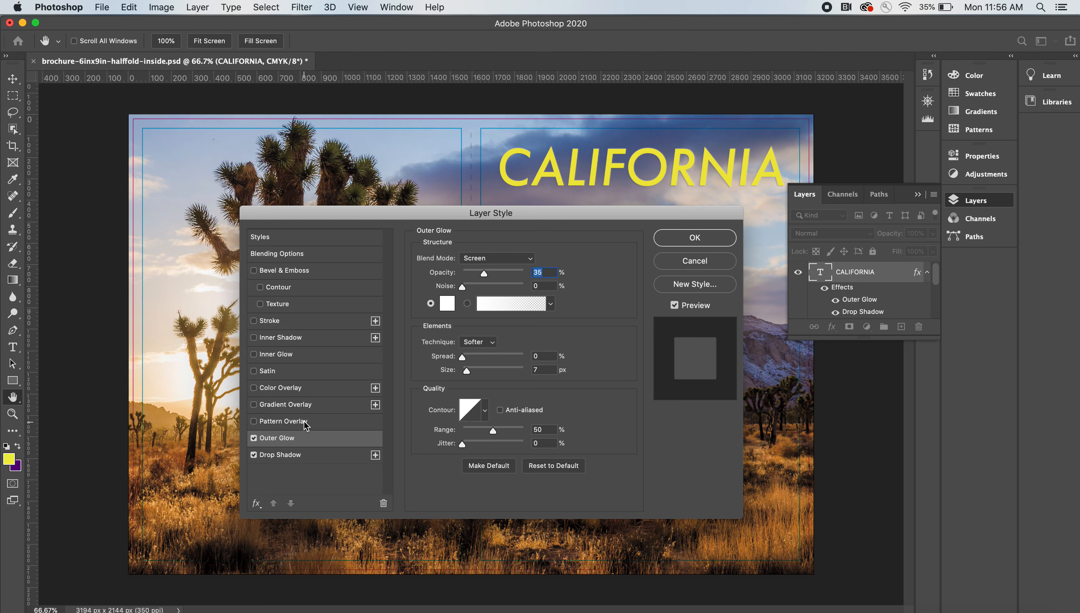
left_click(303, 422)
left_click(295, 457)
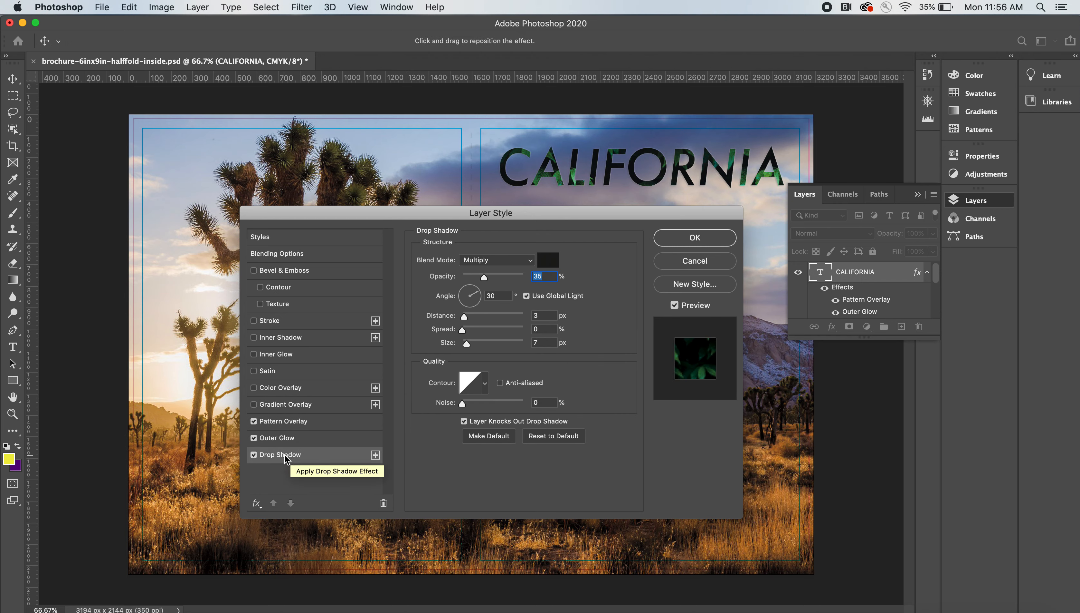
left_click(254, 421)
left_click(254, 437)
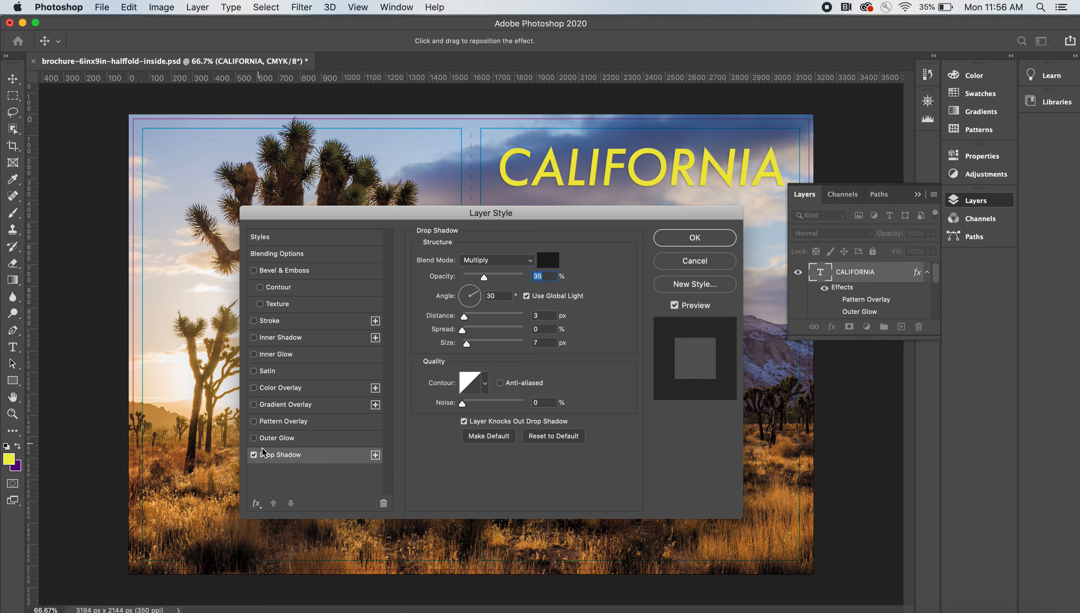
left_click(253, 454)
left_click(253, 455)
Step: Set the drop shadow's blend mode to Normal, its opacity to 100% and its distance to 24 px
left_click(510, 262)
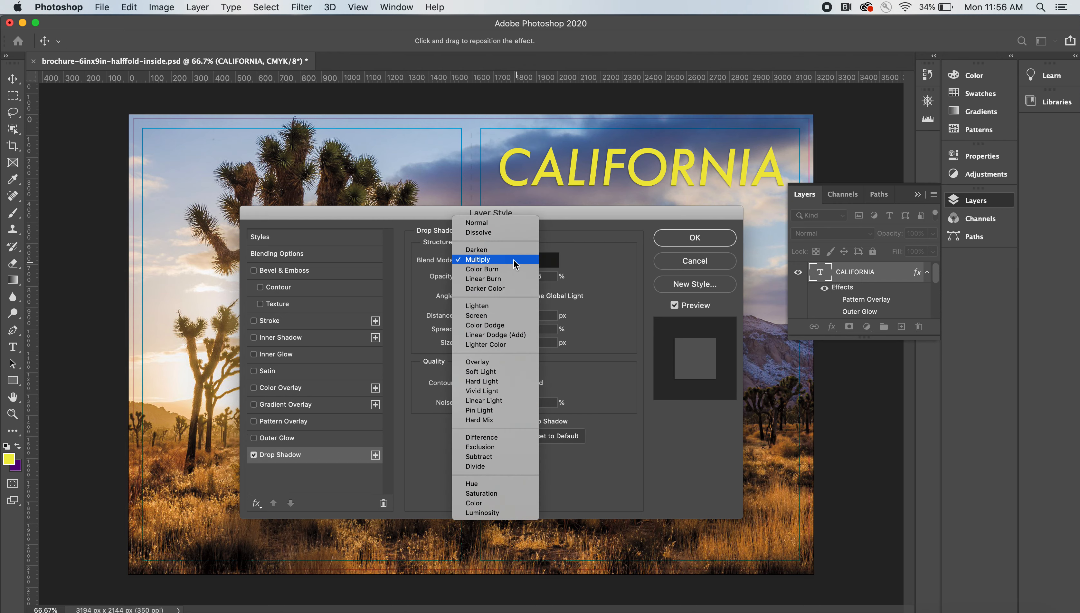
left_click(496, 222)
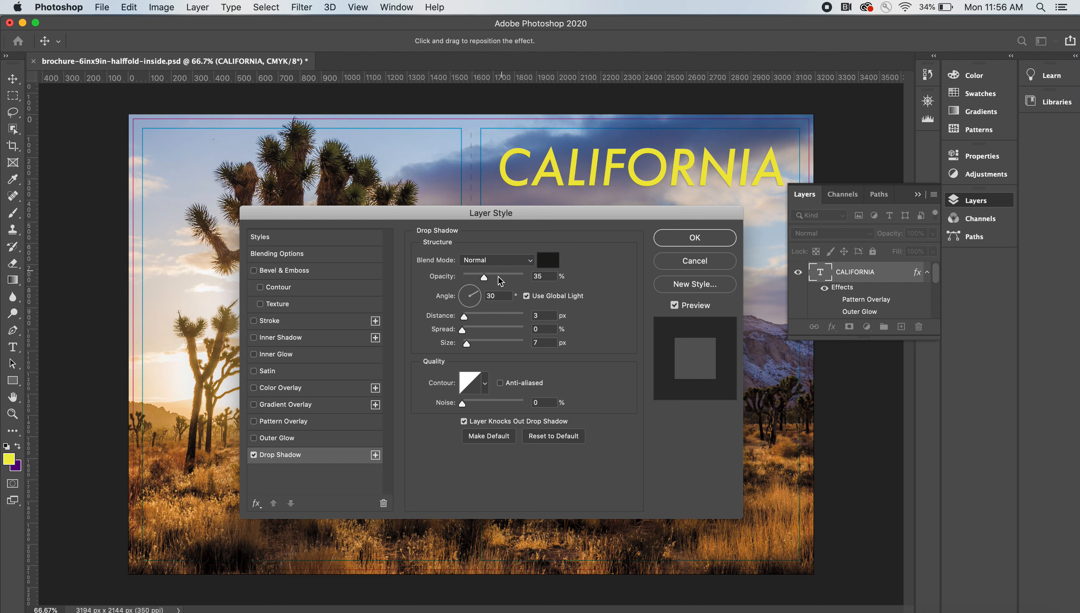
left_click(505, 277)
left_click(474, 315)
left_click_drag(473, 315, 484, 316)
left_click_drag(510, 276, 542, 276)
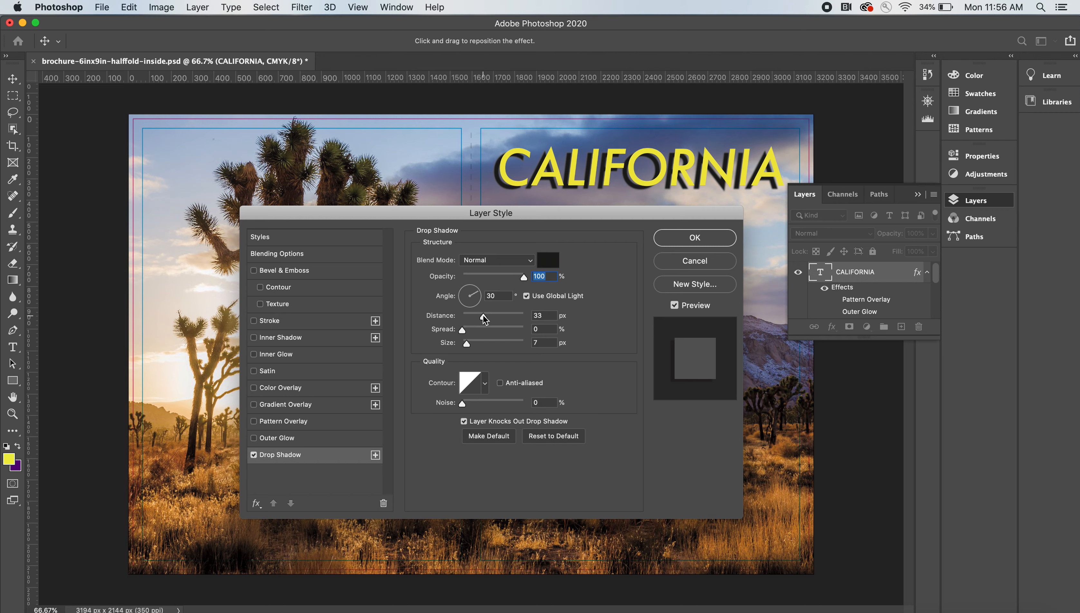
left_click_drag(483, 317, 478, 317)
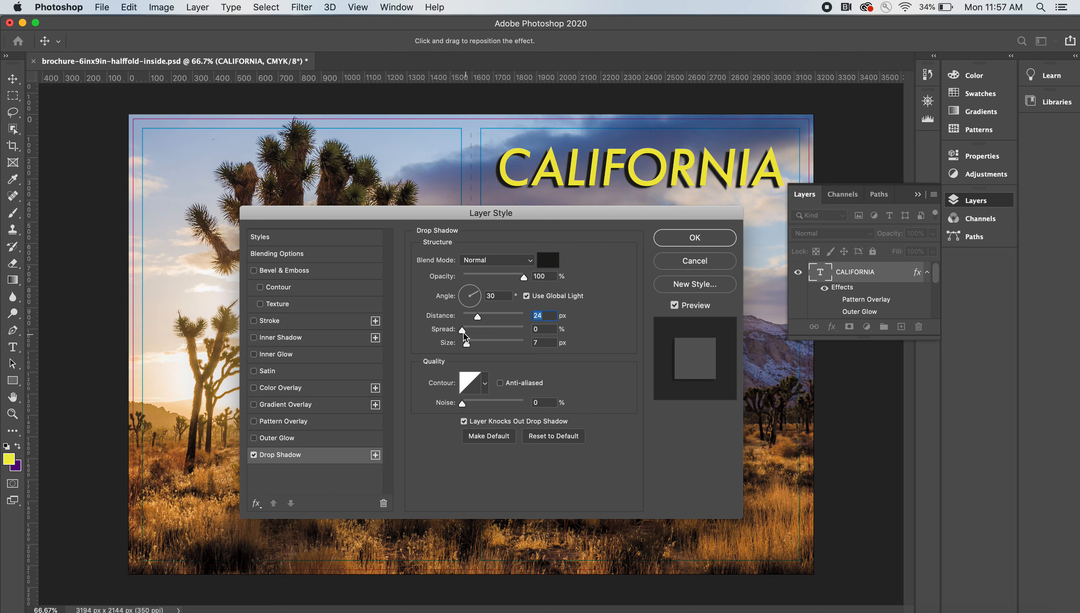
Step: Set the drop shadow's size to 10 px, spread to 42%, distance to 22 px and angle to 138°
left_click_drag(464, 341, 465, 343)
left_click_drag(469, 344, 469, 344)
left_click_drag(467, 331, 520, 329)
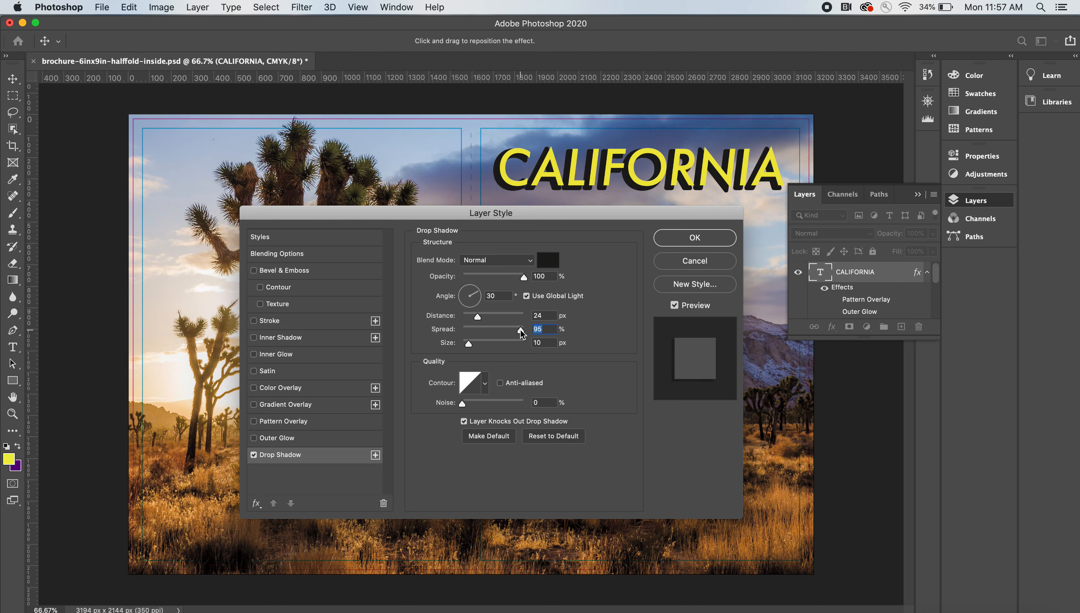
mouse_move(519, 329)
left_mouse_down()
mouse_move(487, 330)
mouse_move(505, 316)
left_mouse_up()
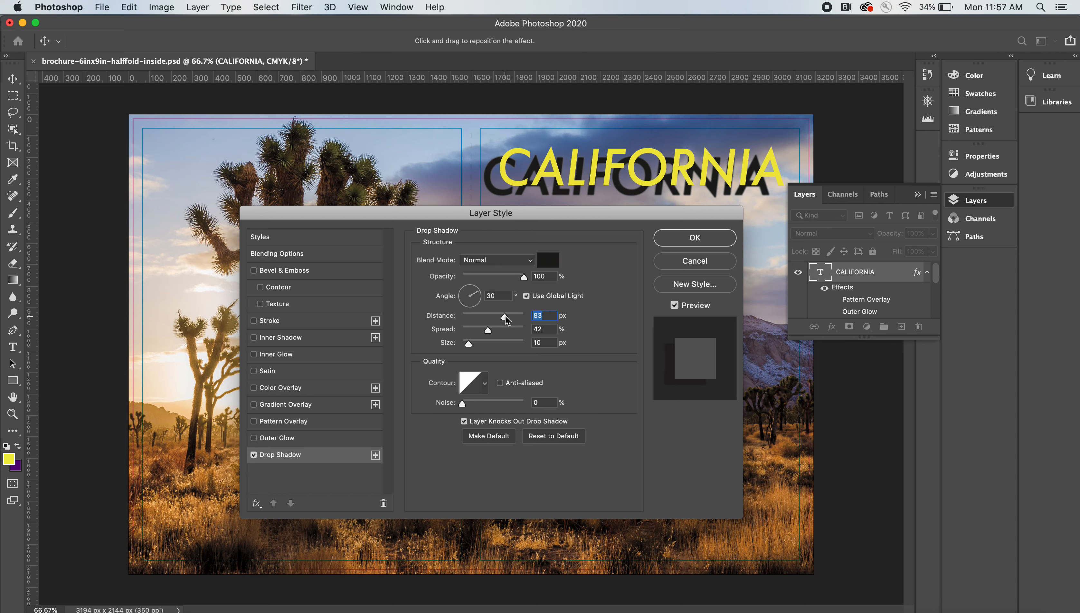
left_click_drag(505, 315, 477, 318)
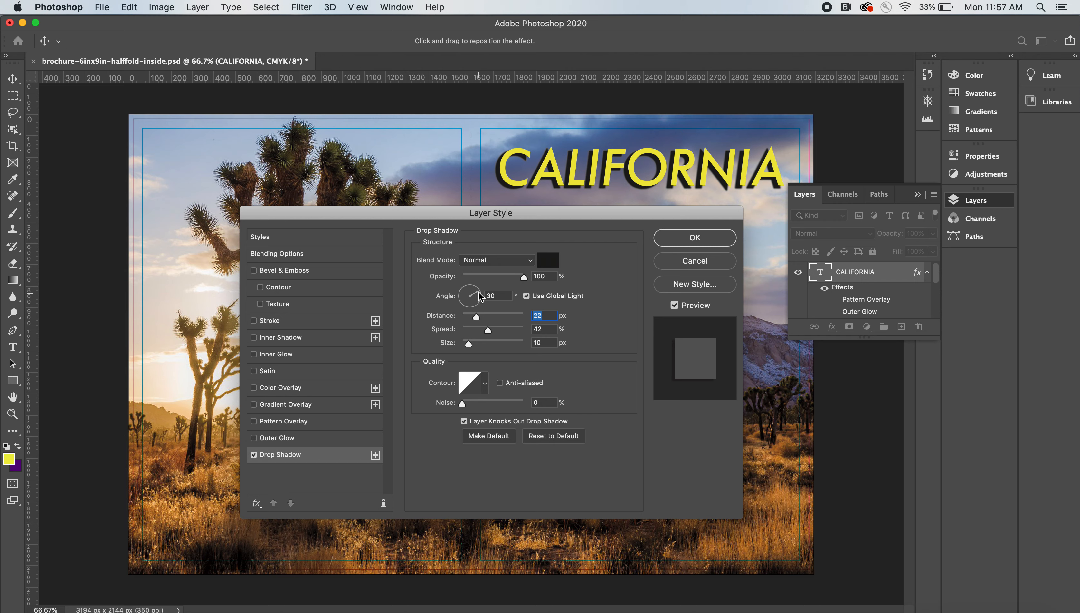
left_click(465, 289)
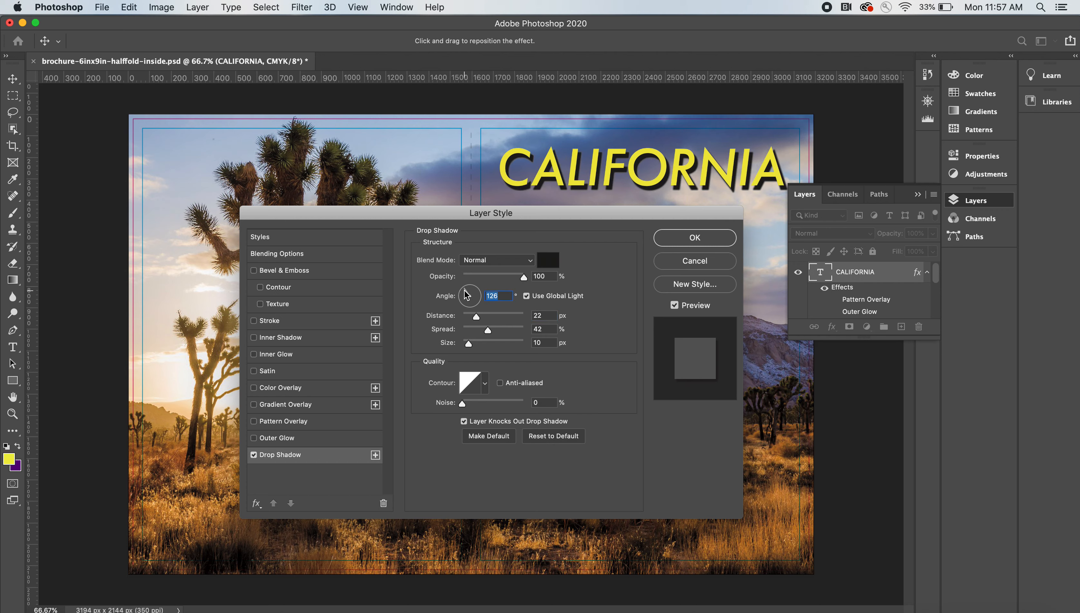
left_click_drag(466, 296, 462, 293)
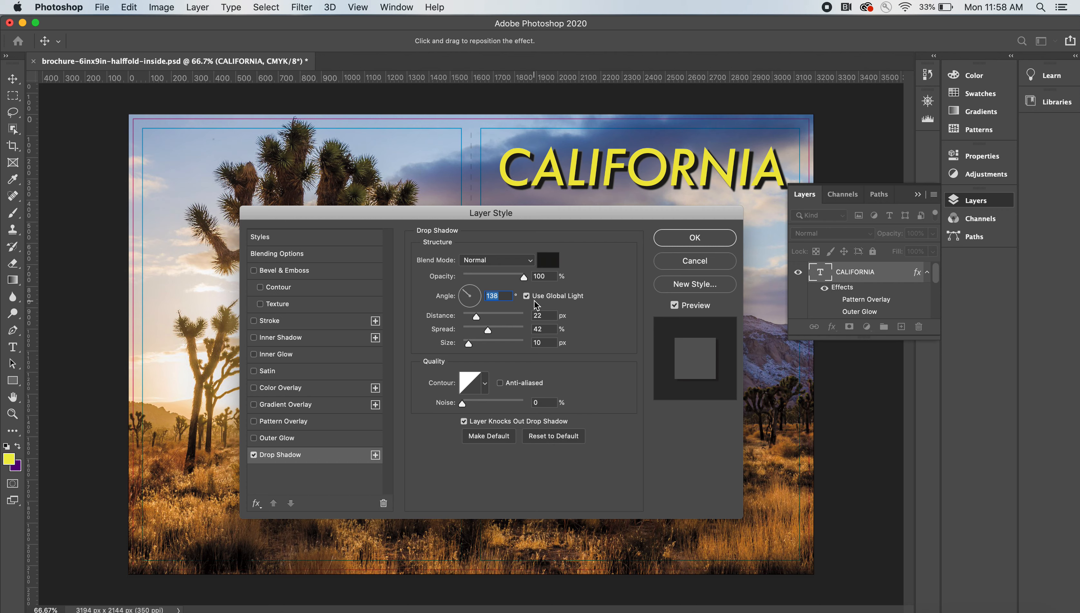
Step: Change the drop shadow's color to bright red f90c2d and apply the layer style to the CALIFORNIA text
left_click(549, 260)
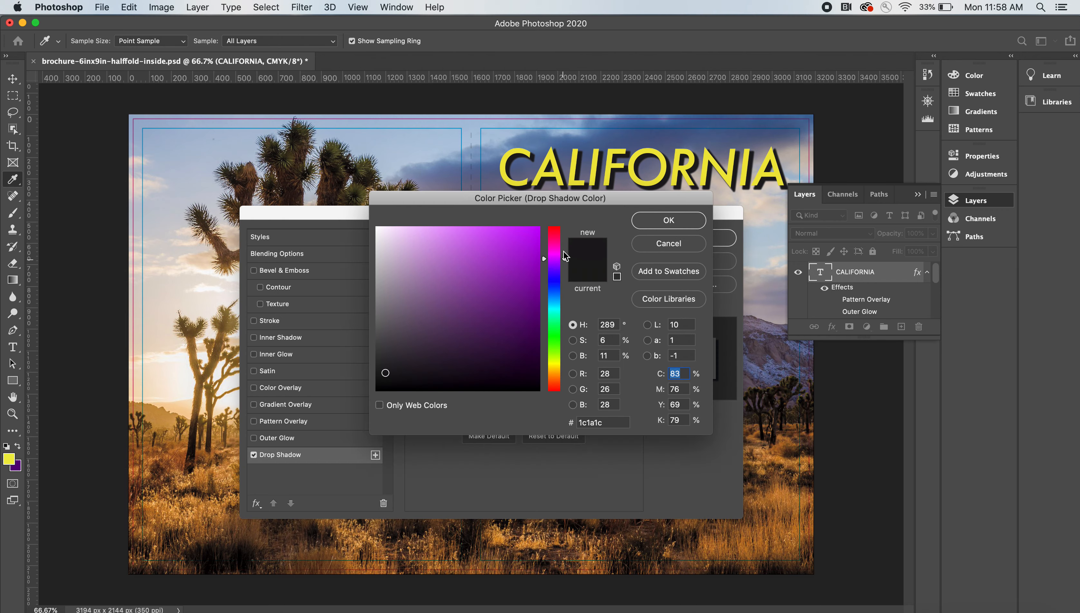
left_click_drag(554, 256, 554, 230)
left_click(532, 230)
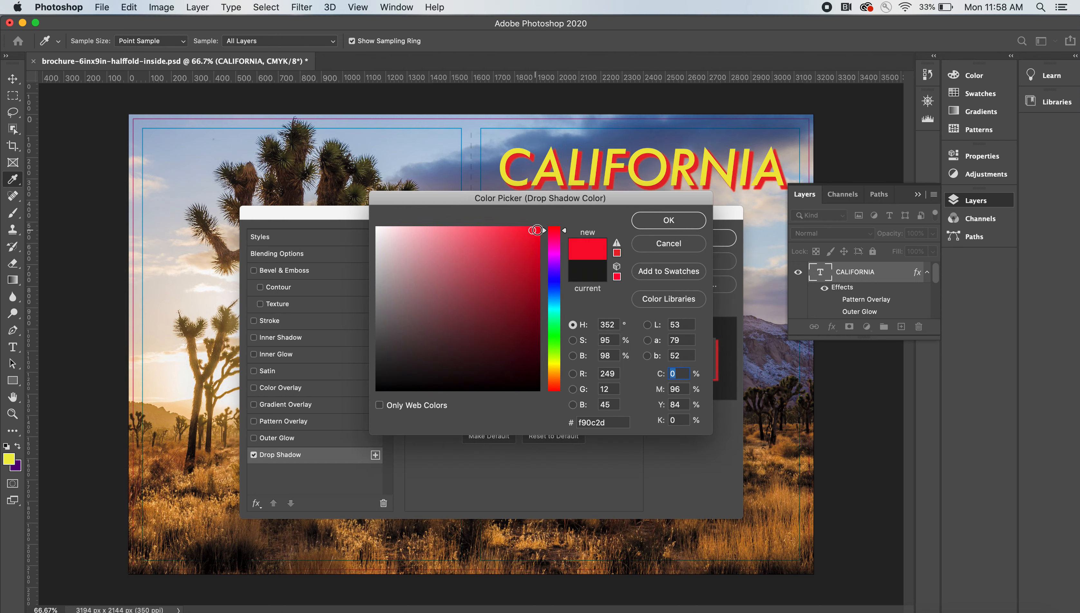
left_click(656, 223)
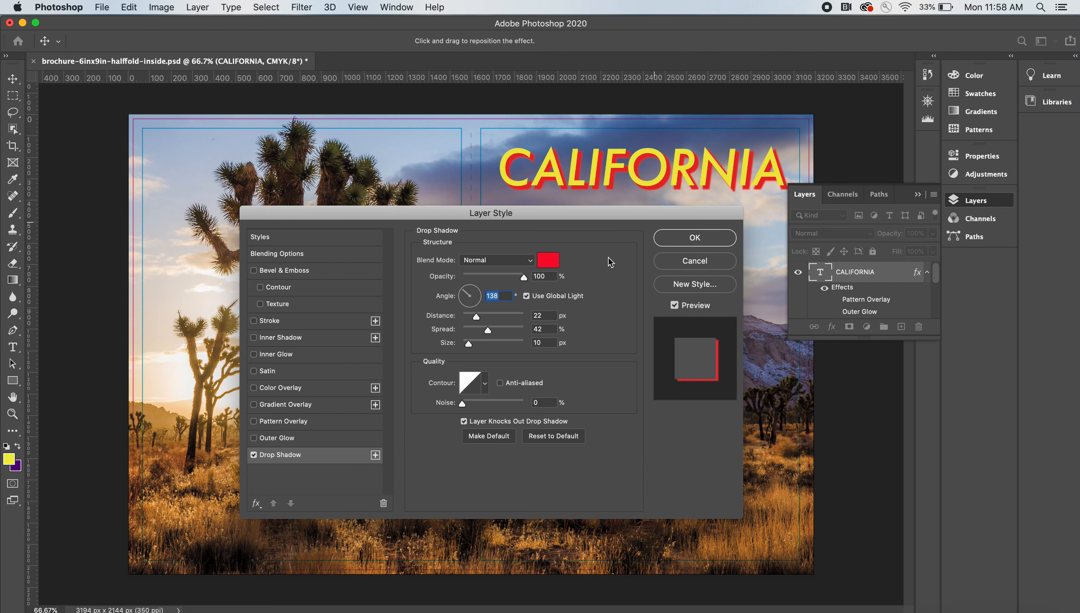
left_click(674, 240)
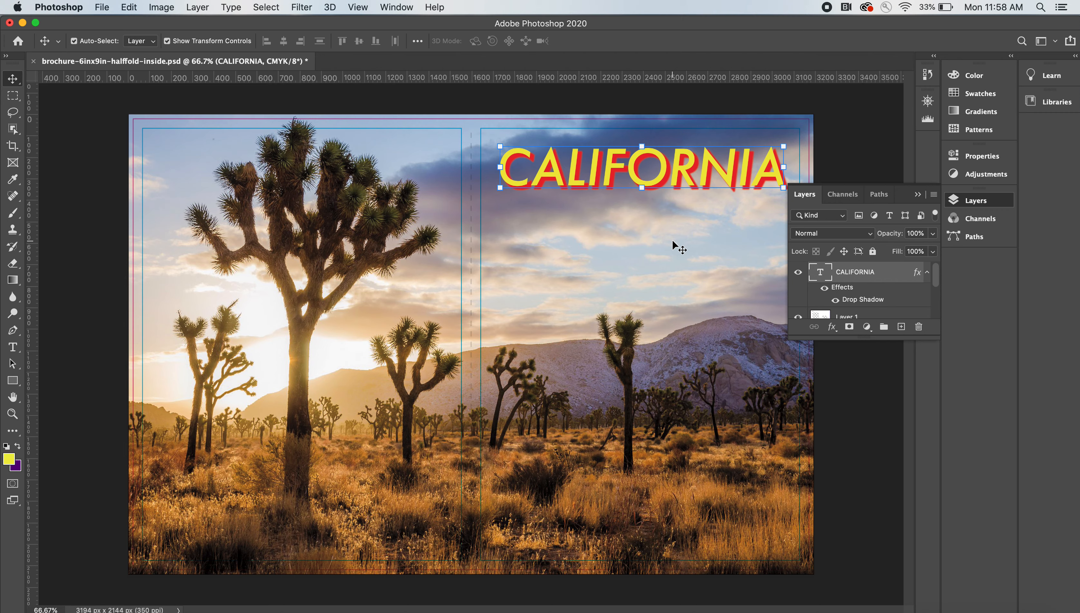
Step: Step back to the history state before the layer style, restore the Layer Style state, and collapse the History and Layers panels
left_click(927, 74)
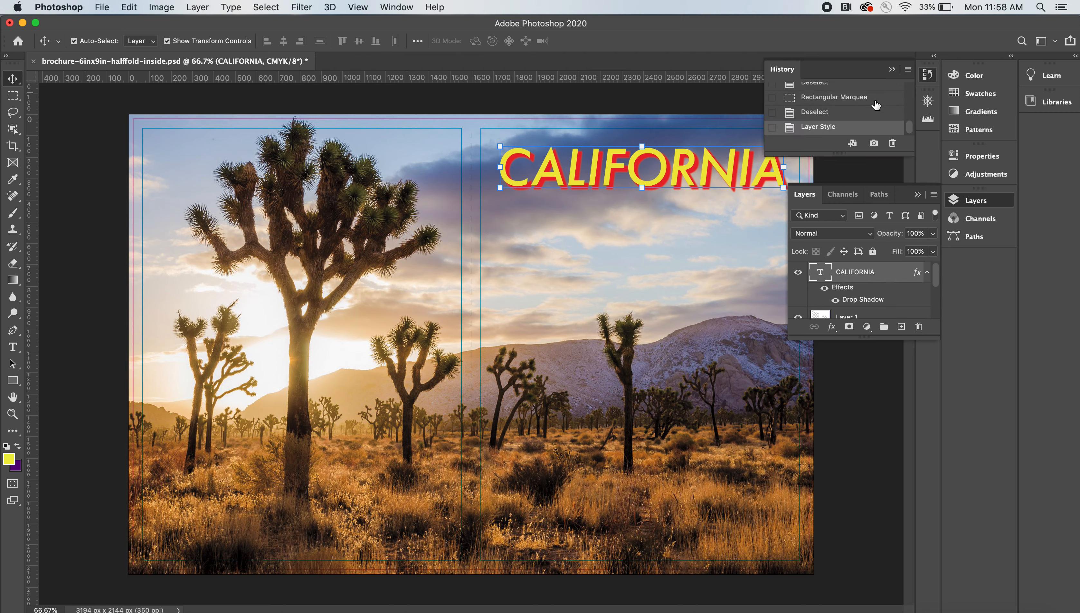
left_click(864, 112)
left_click(862, 127)
left_click(893, 70)
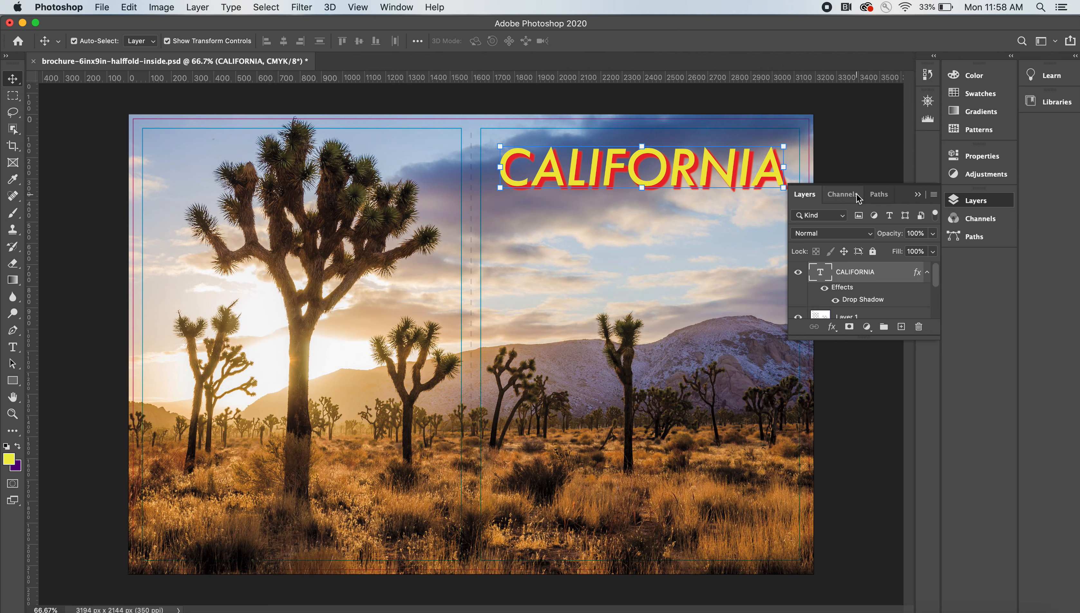
left_click(918, 195)
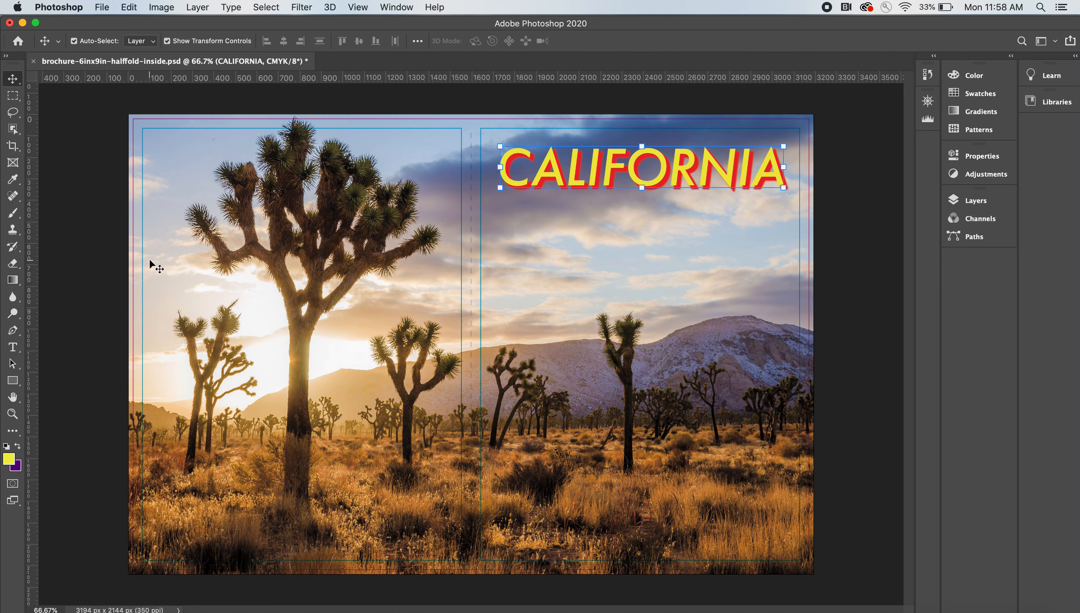
Step: Draw a paragraph text box across the middle of the left page and set its font size to 16 pt
left_click(13, 347)
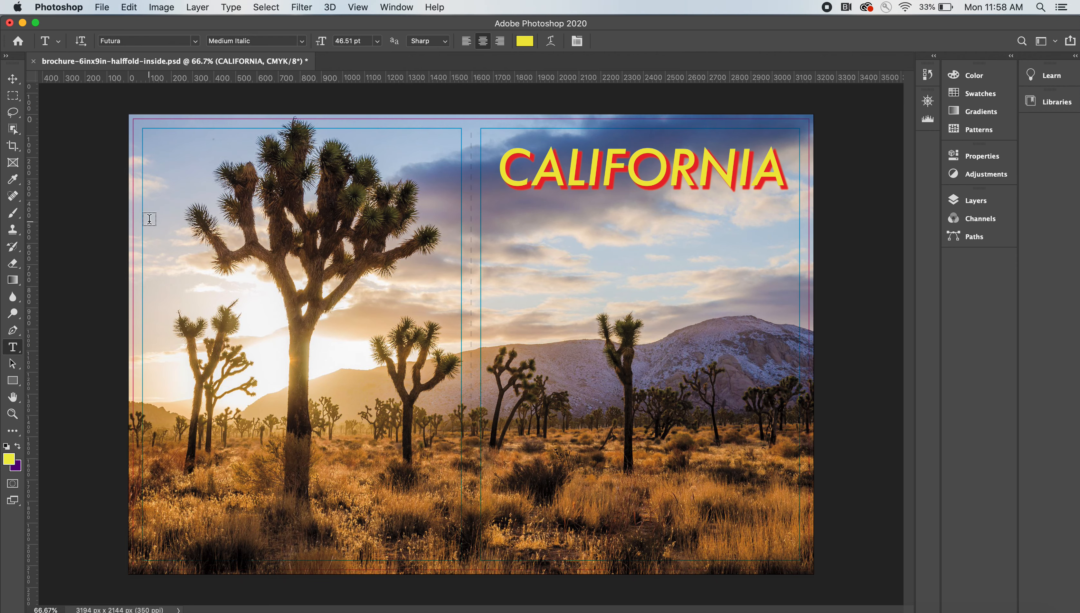
left_click_drag(153, 226, 448, 447)
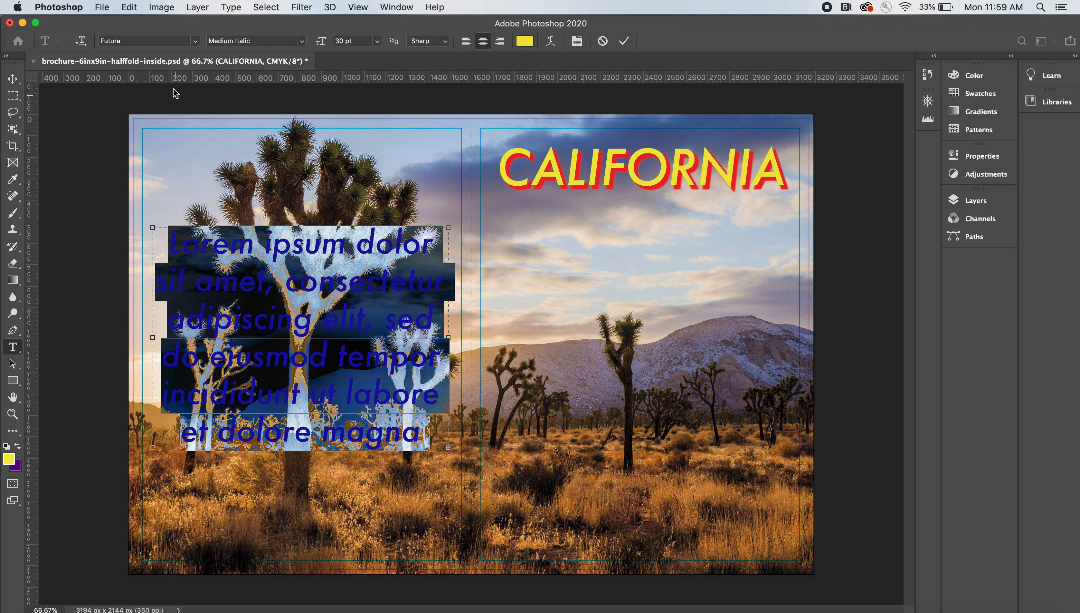
left_click(376, 42)
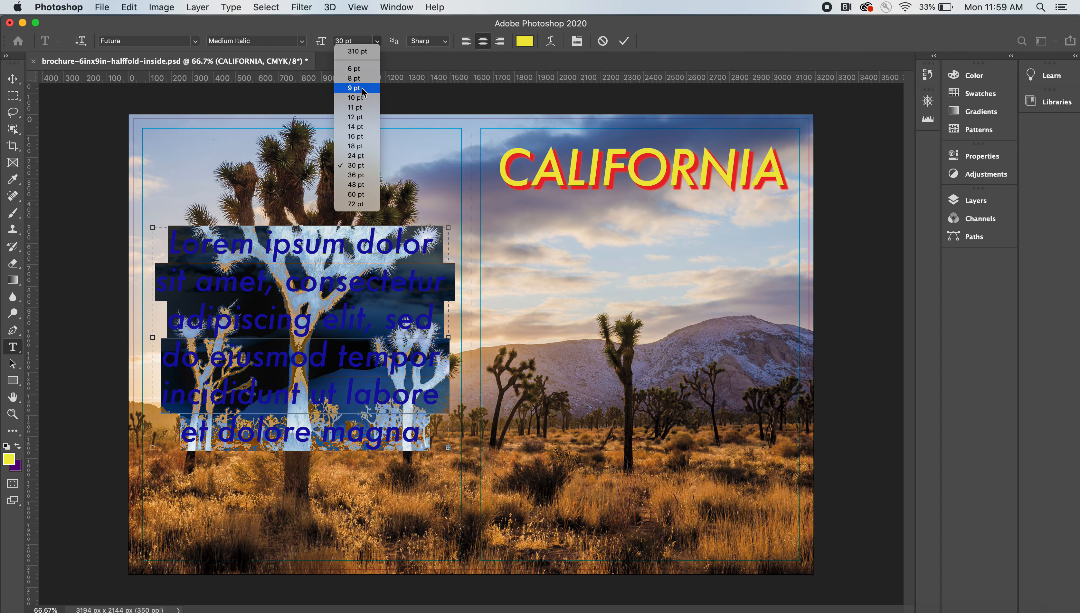
left_click(359, 107)
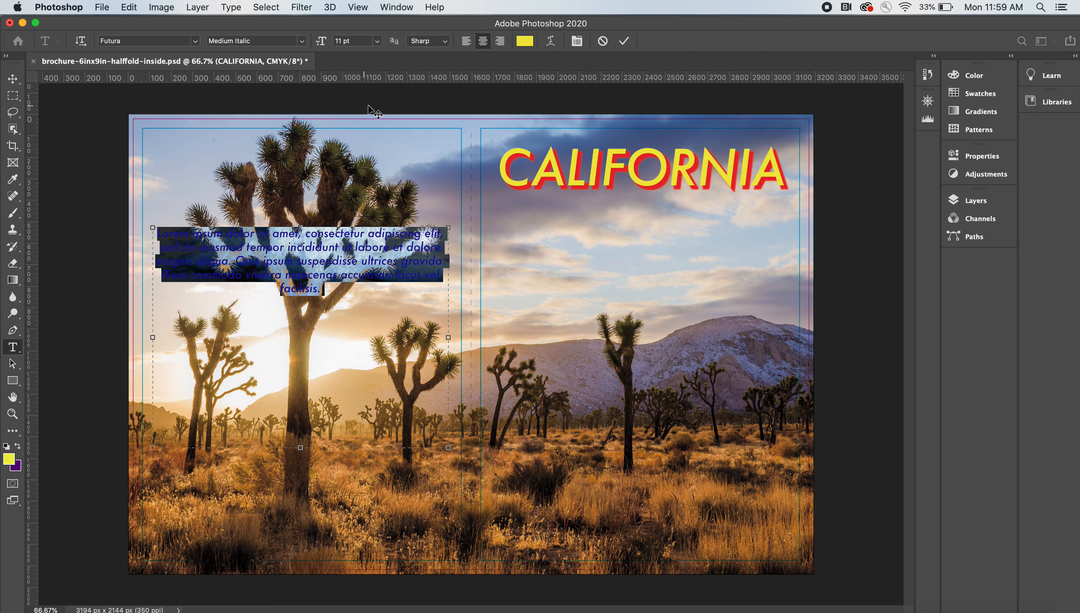
left_click(377, 41)
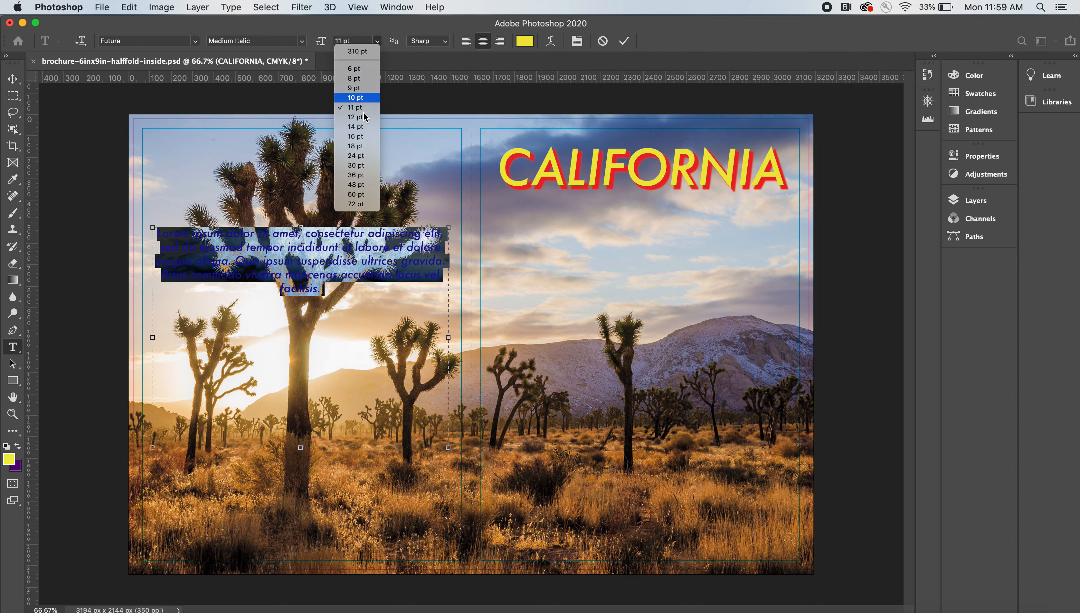
left_click(360, 140)
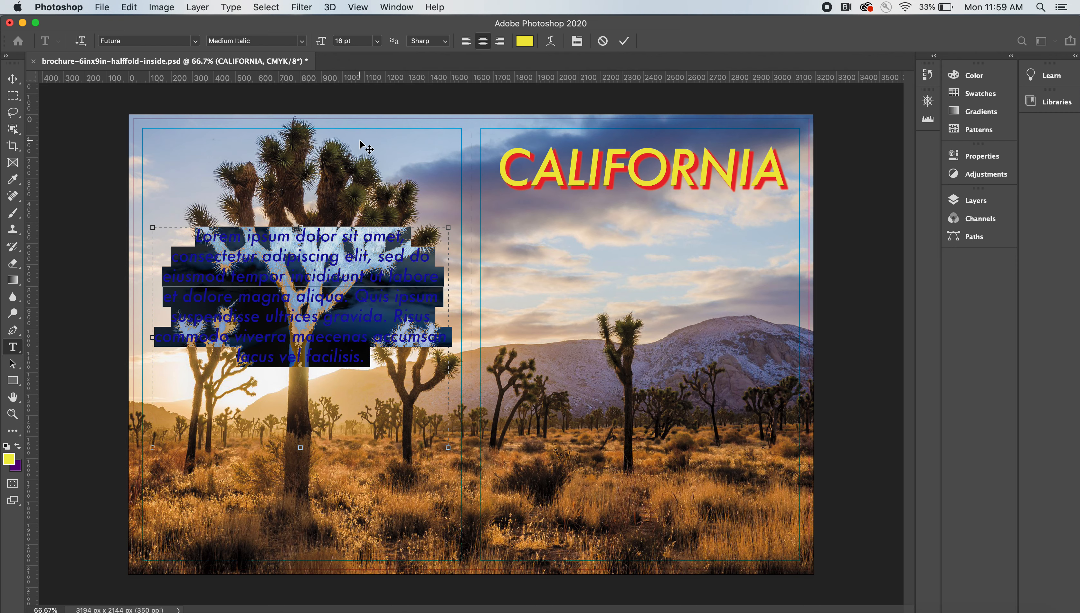
Step: Replace the placeholder text in the box with the copied paragraph about California's museums and public art
left_click(128, 7)
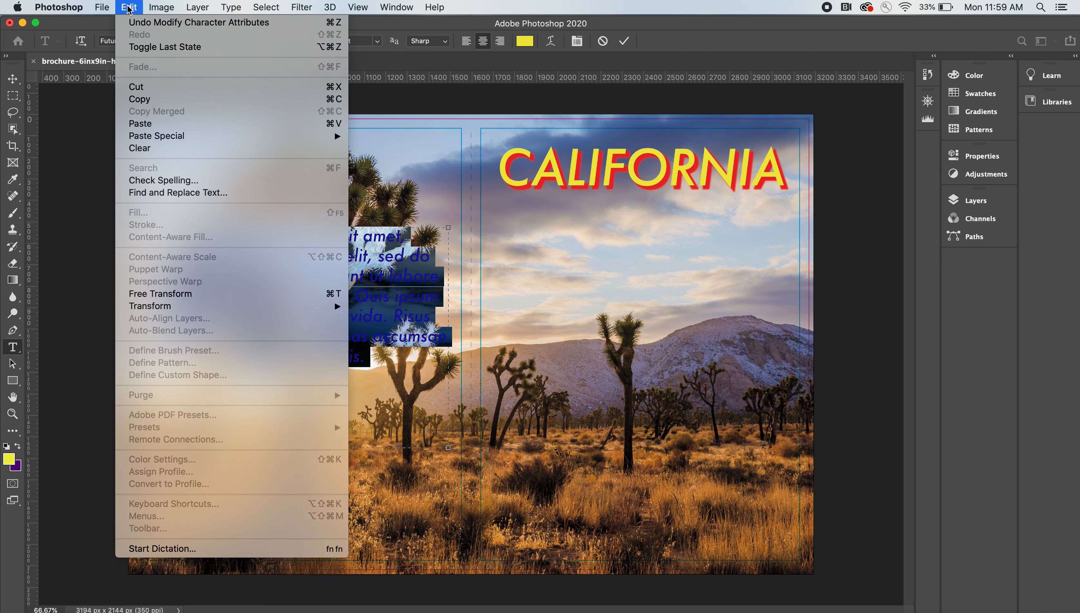
left_click(152, 124)
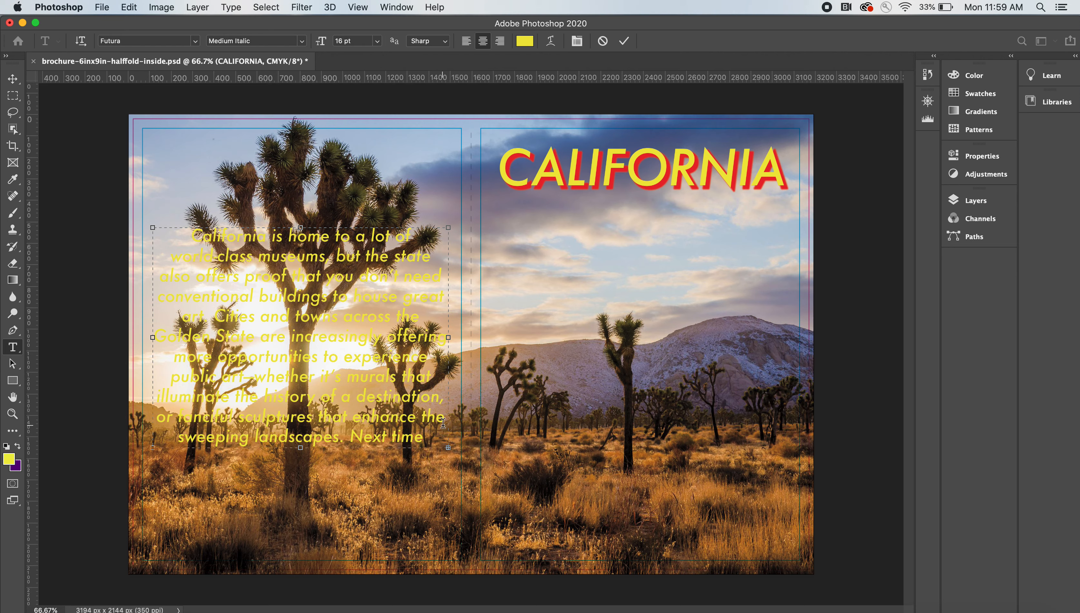
Step: Try to shorten the pasted paragraph by deleting the words at the end of its last visible line
left_click(377, 41)
left_click(365, 117)
left_click(433, 439)
key("BackSpace")
key("BackSpace")
key("BackSpace")
key("BackSpace")
key("BackSpace")
key("BackSpace")
type("you're in")
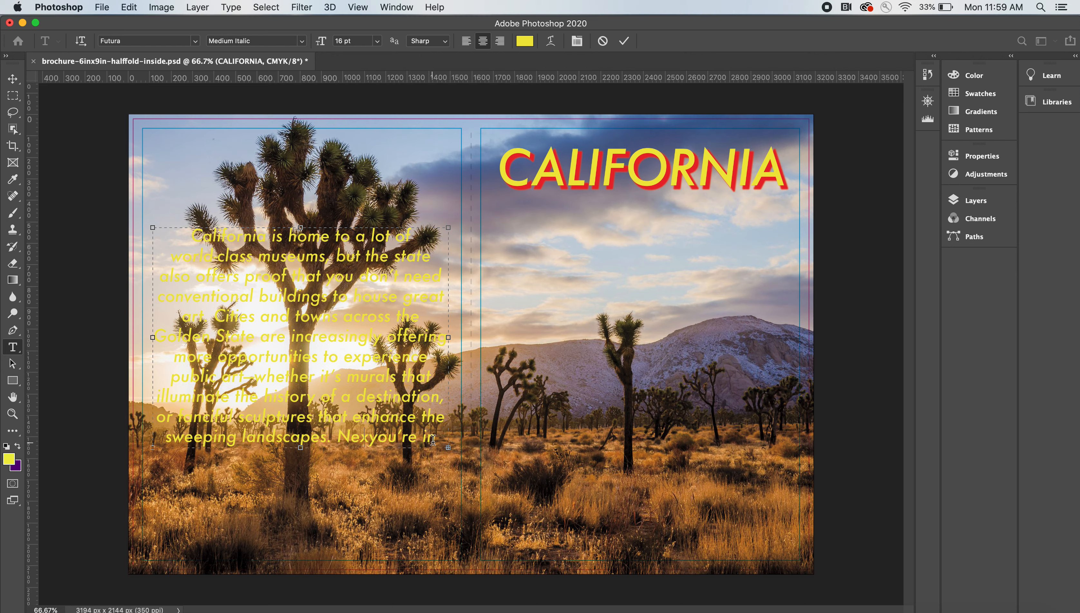
key("BackSpace")
key("BackSpace")
key("BackSpace")
key("BackSpace")
key("BackSpace")
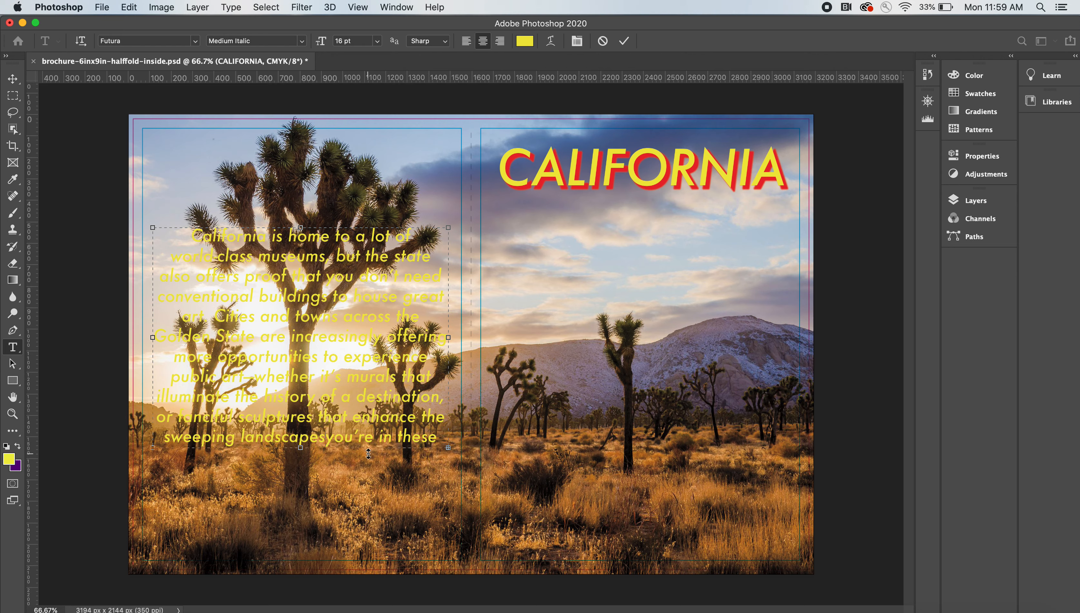
left_click_drag(325, 438, 463, 547)
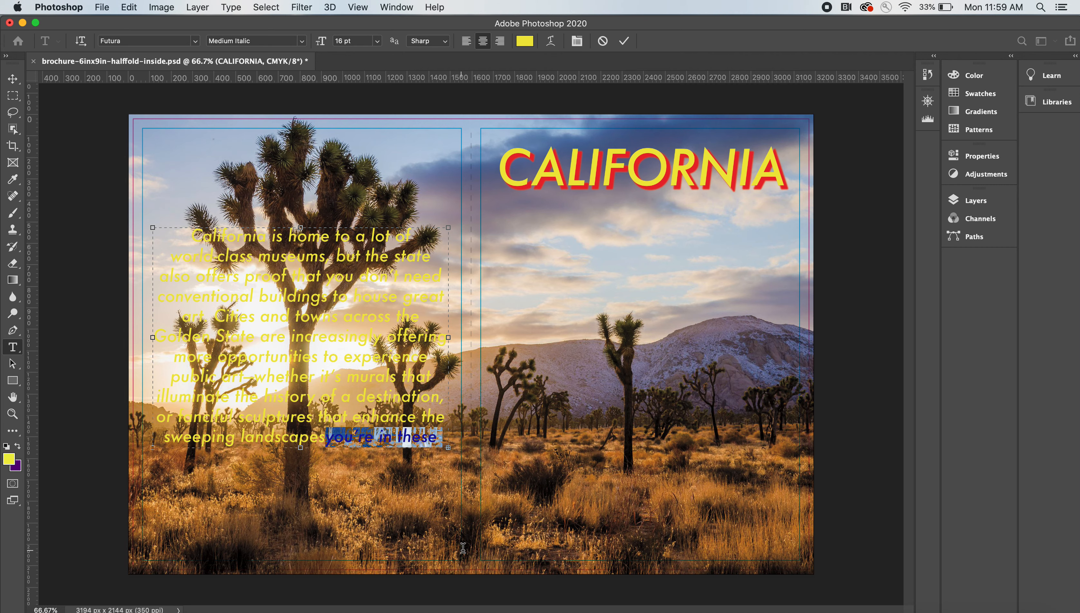
type("places, listed")
key("BackSpace")
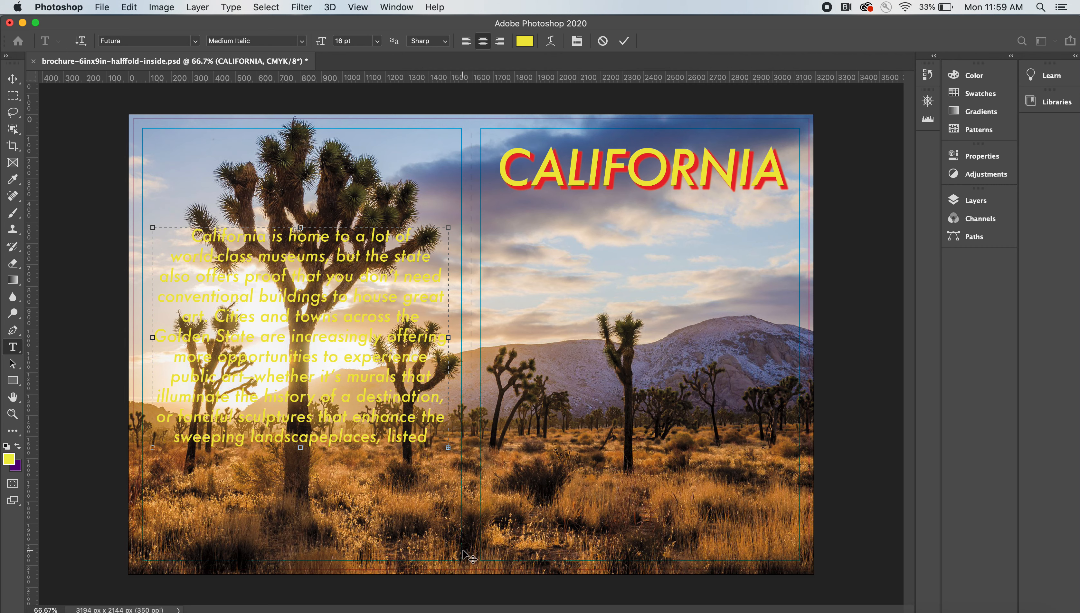
key("BackSpace")
key("End")
type("north")
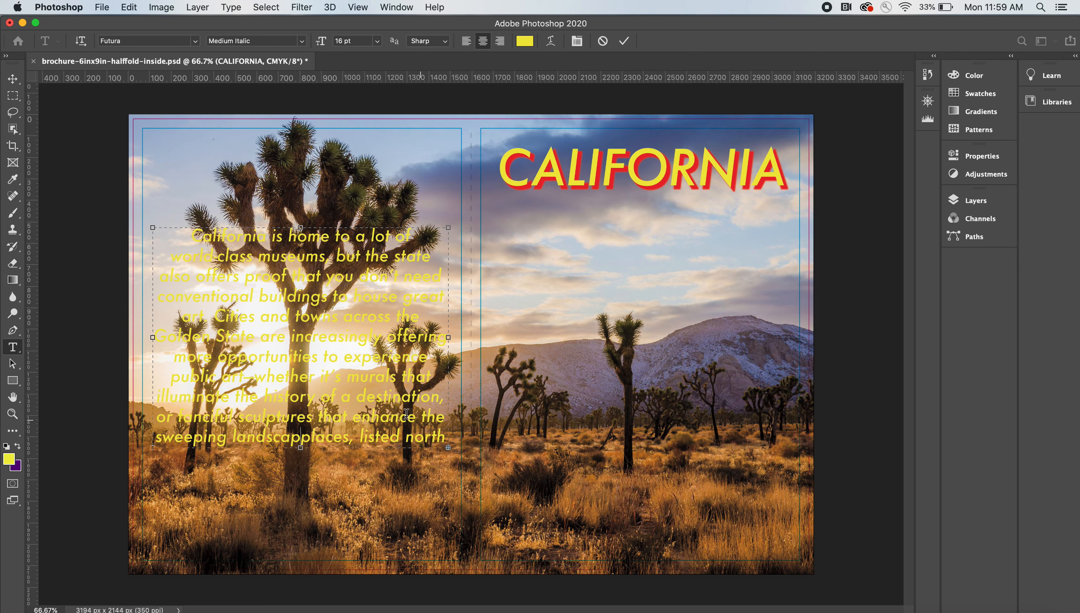
Step: Extend the text box down to the page's lower edge and delete everything after "or fanciful sculptures"
left_click_drag(301, 446, 303, 575)
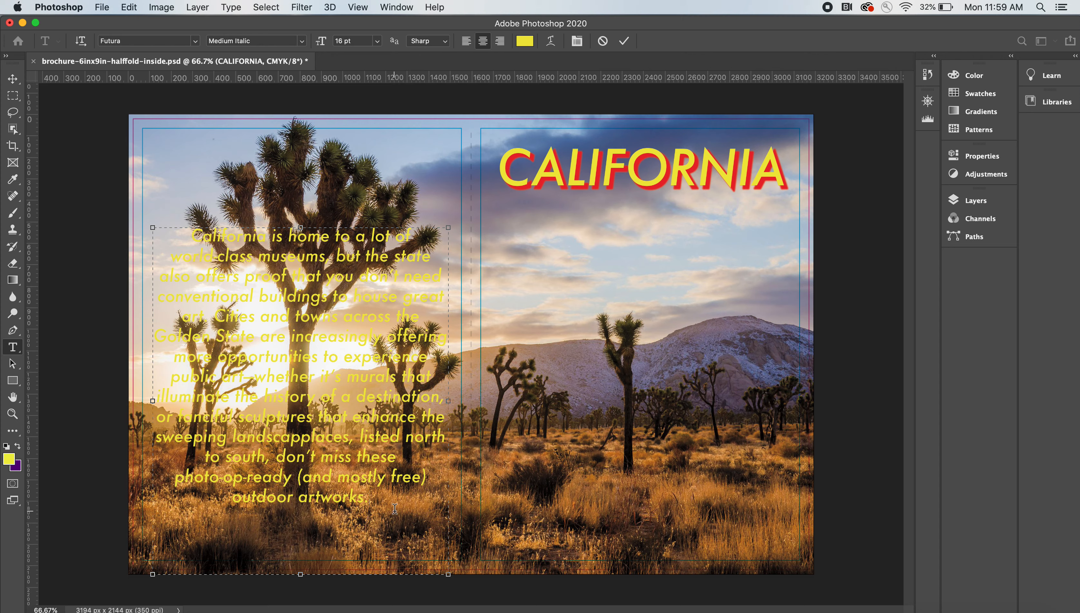
left_click_drag(394, 508, 320, 422)
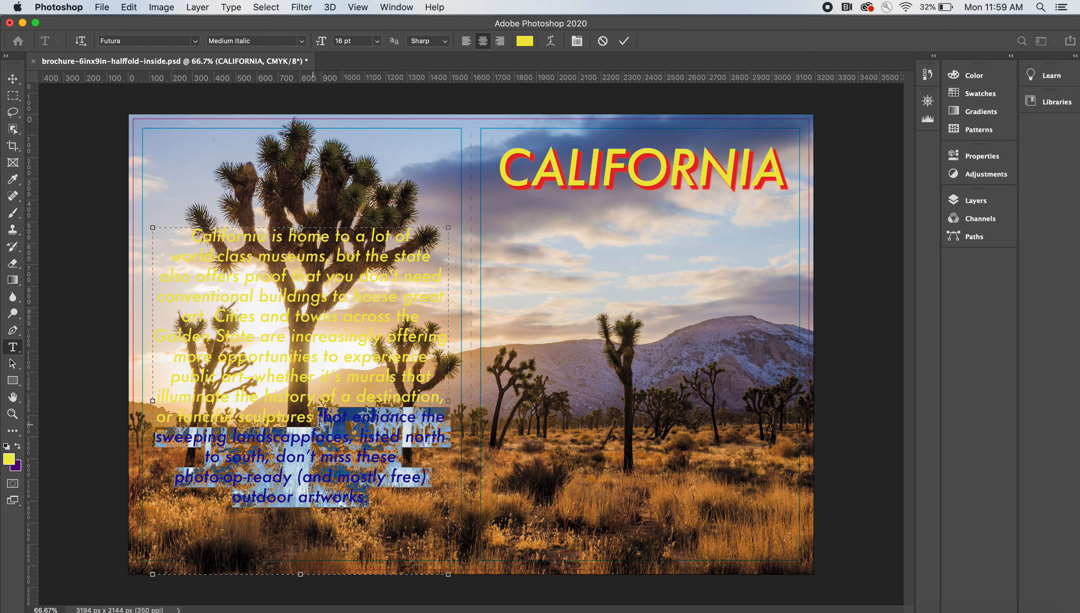
key("BackSpace")
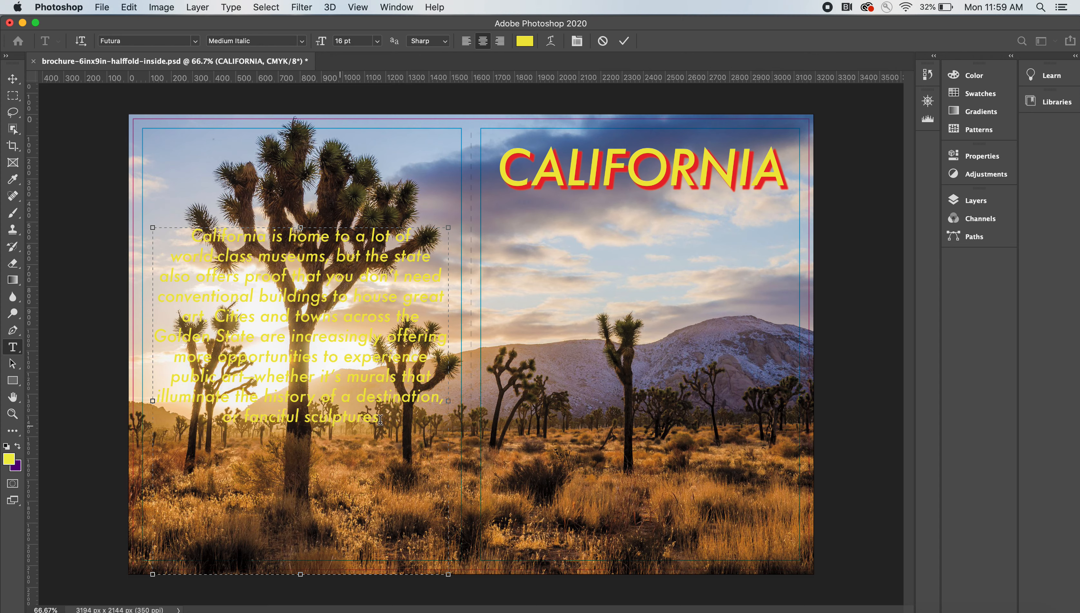
Step: Scale the paragraph to about 93.91% and move it up between the guides in the upper part of the left page
left_click(13, 78)
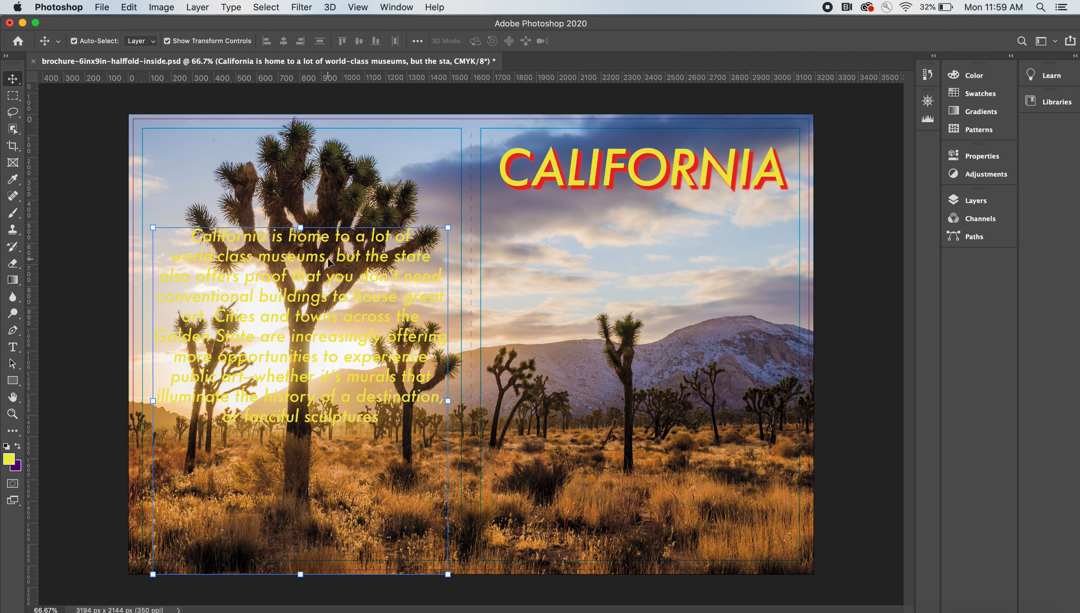
left_click_drag(328, 258, 335, 237)
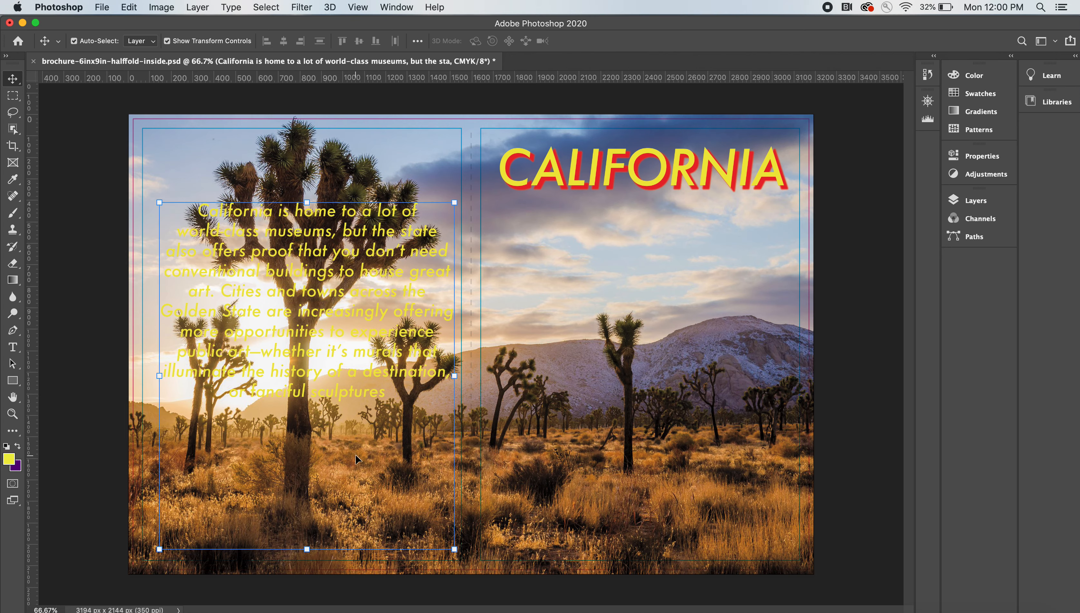
left_click_drag(307, 549, 312, 527)
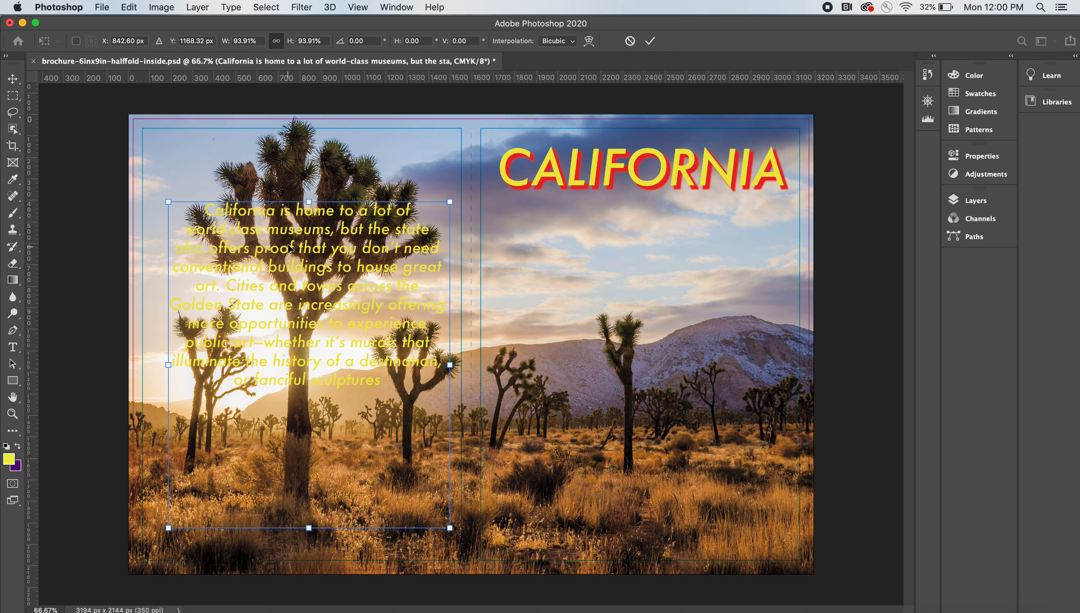
left_click_drag(290, 248, 288, 241)
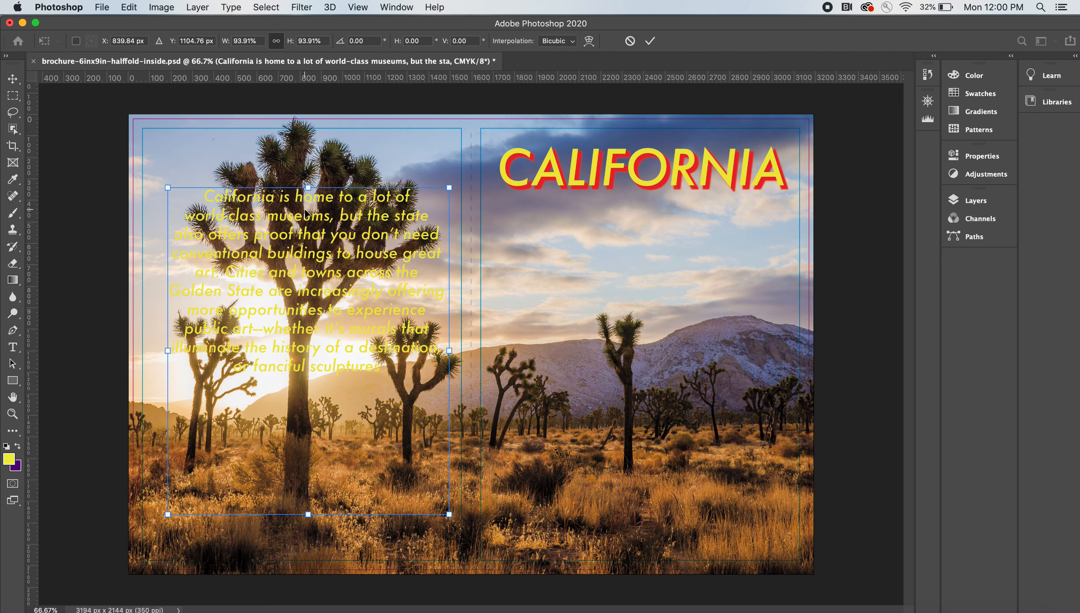
left_click_drag(303, 220, 303, 193)
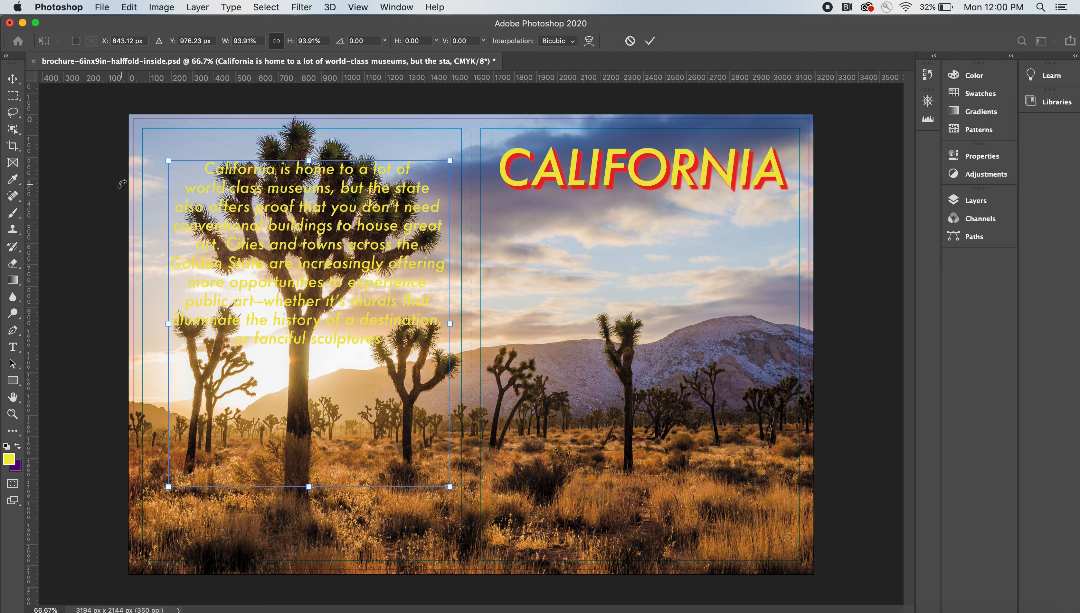
Step: Draw a rectangular marquee around the paragraph text and add a new empty layer above the text layer
left_click(13, 98)
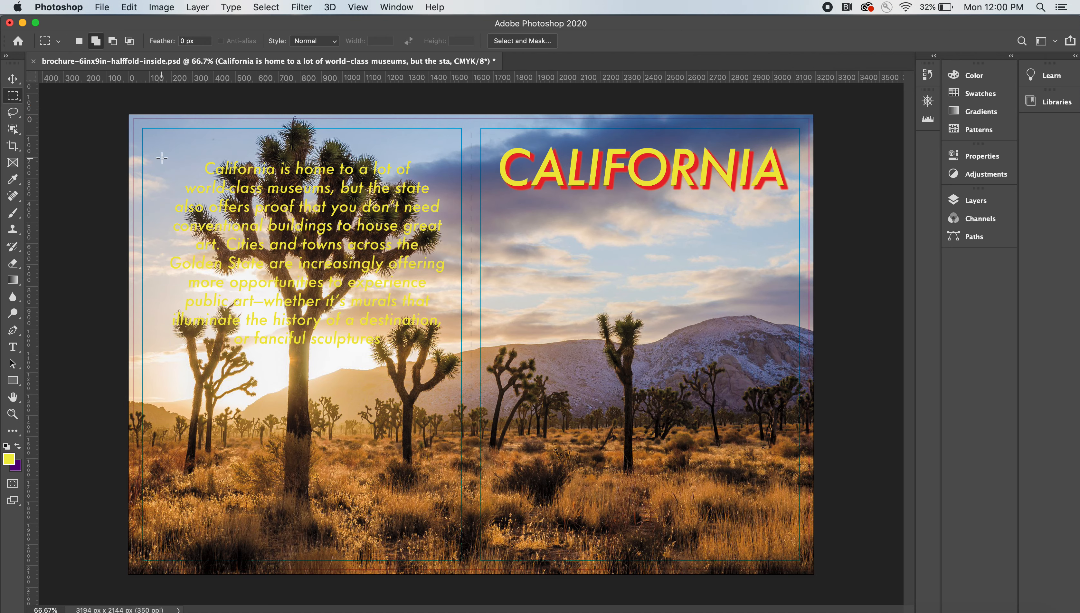
left_click_drag(160, 157, 452, 360)
left_click(452, 360)
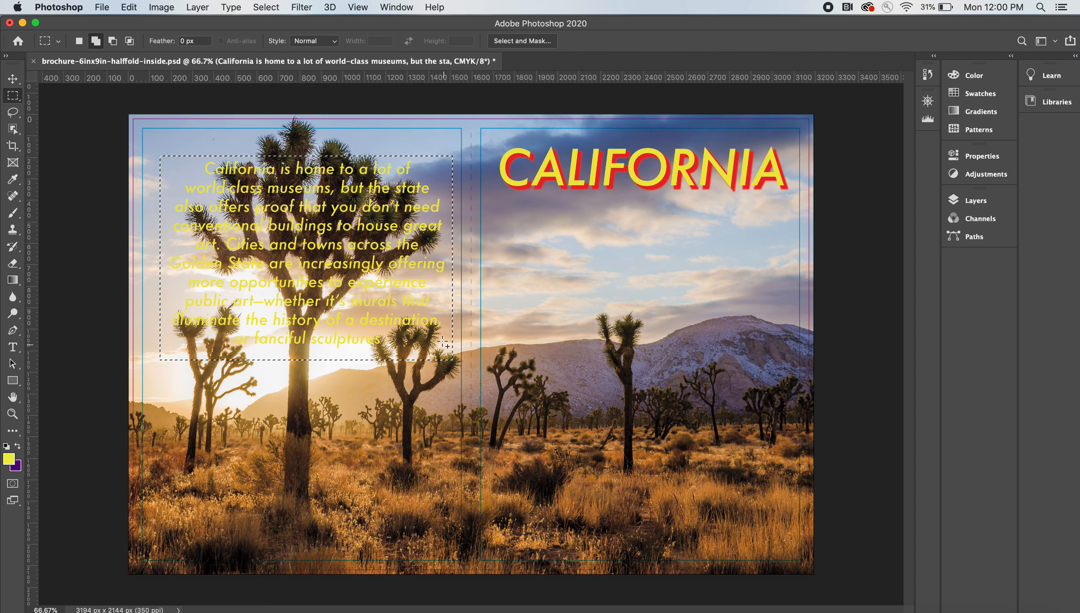
left_click(974, 203)
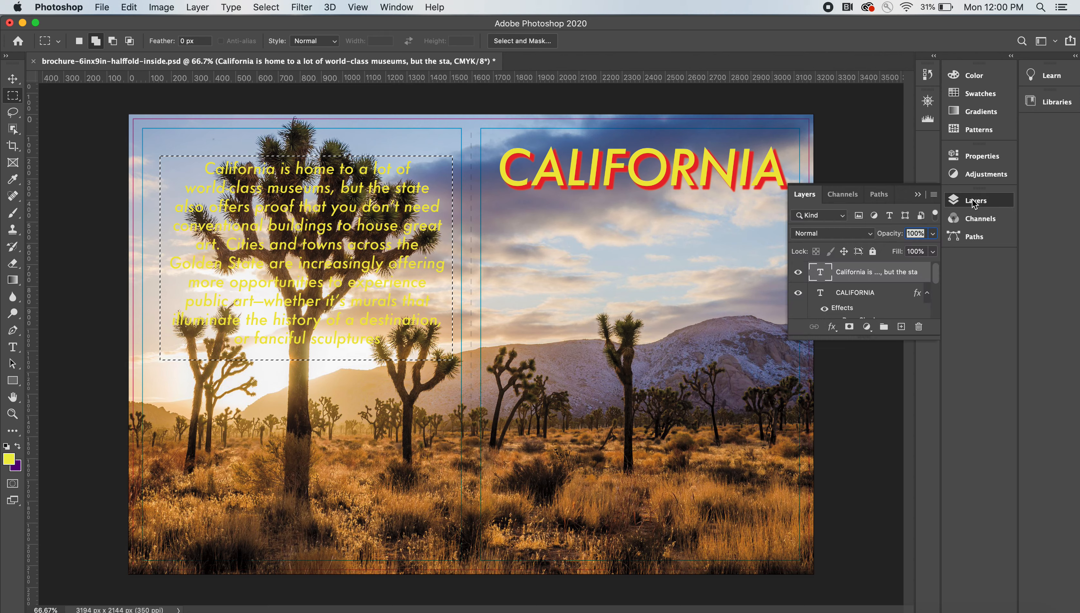
left_click(902, 327)
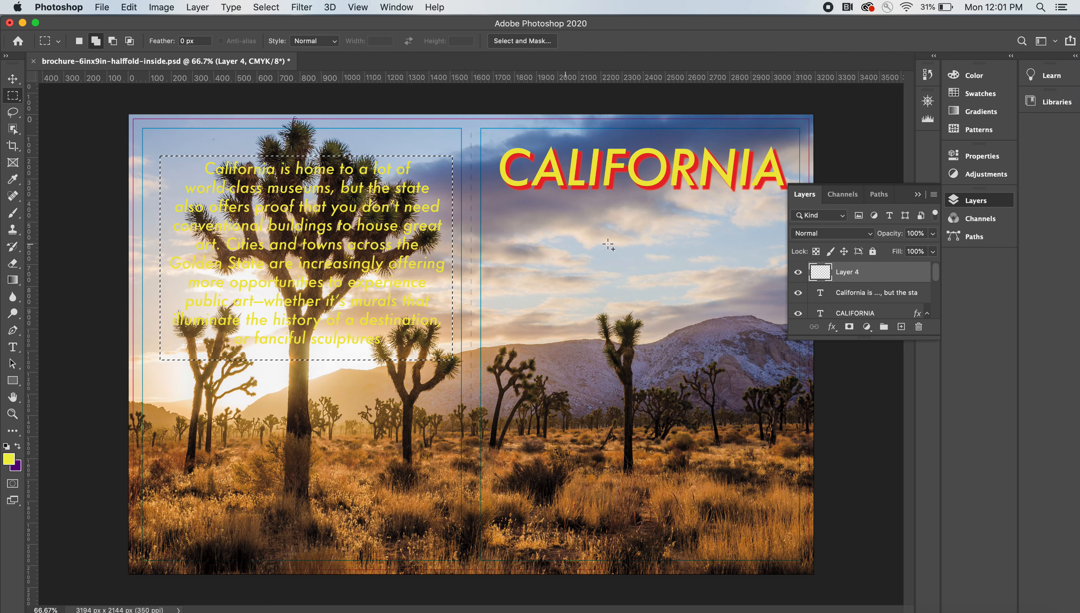
left_click(917, 194)
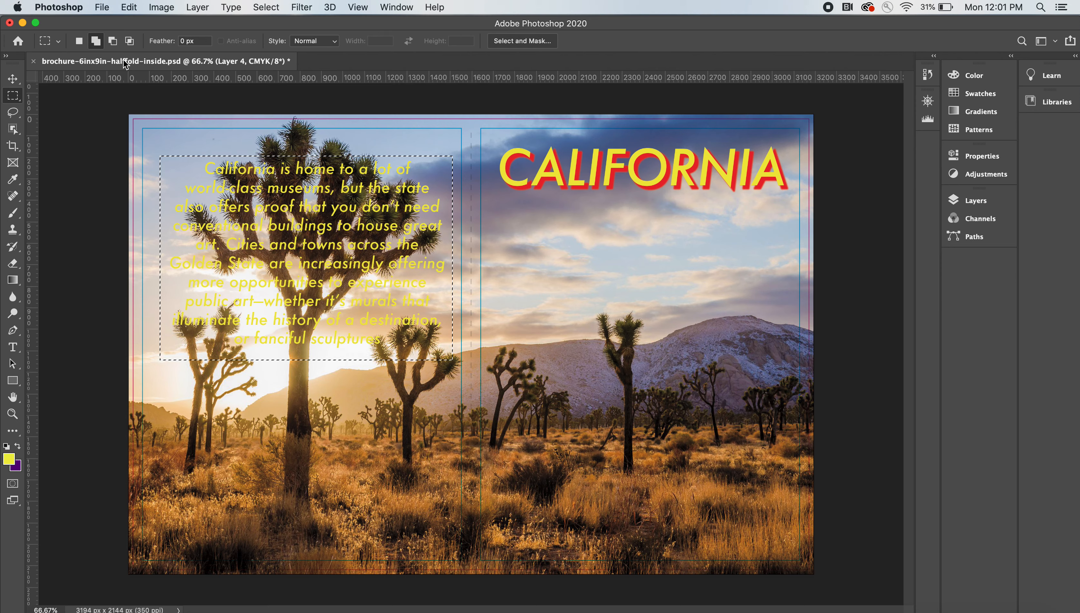
Step: Start a Fill of the marquee selection with a custom color as its contents
left_click(128, 7)
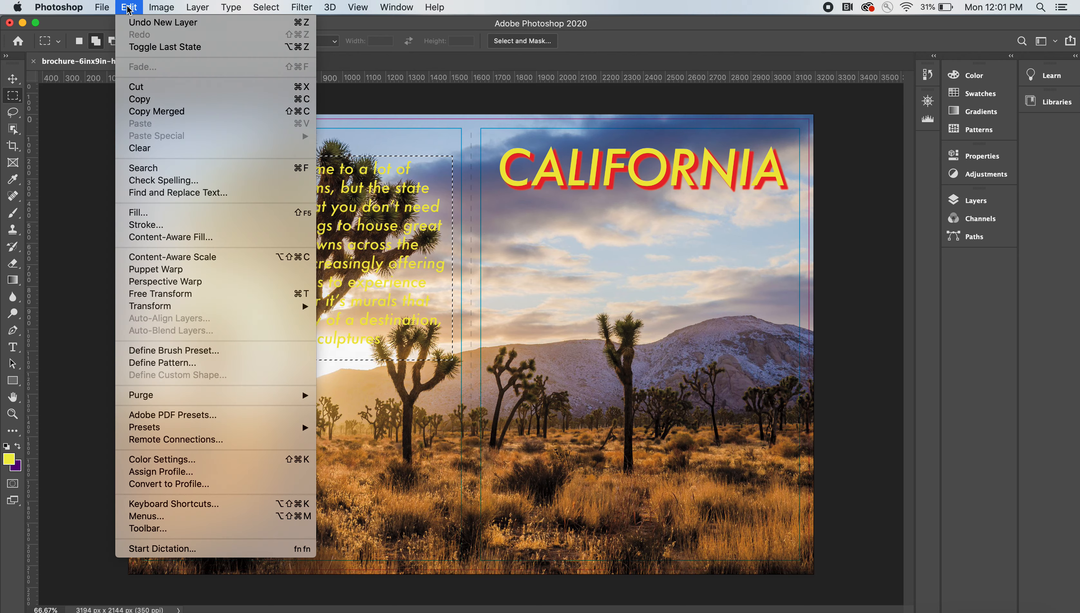
left_click(128, 213)
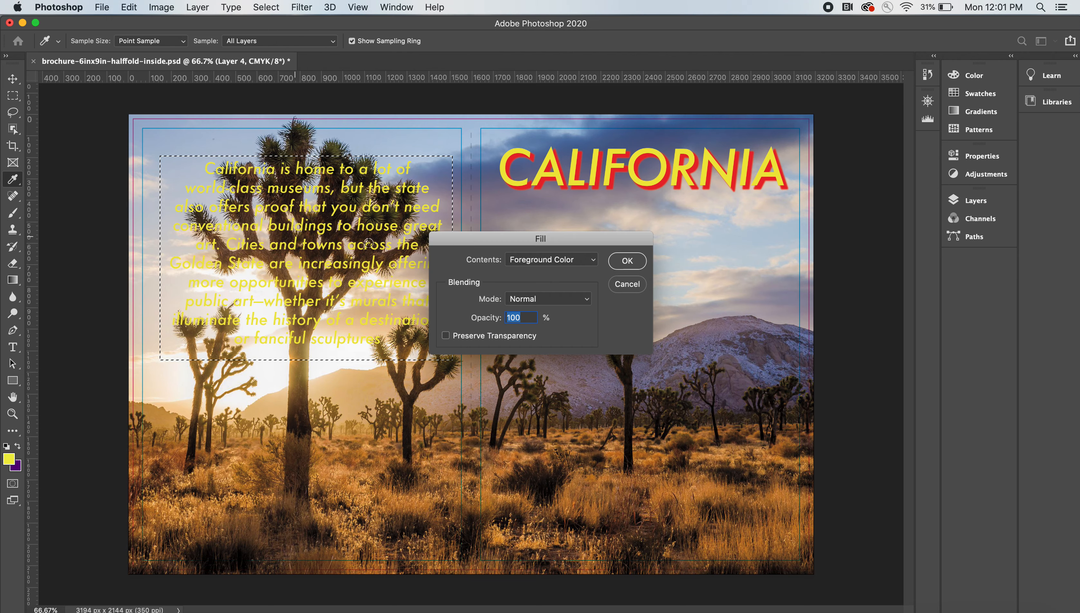
left_click(547, 259)
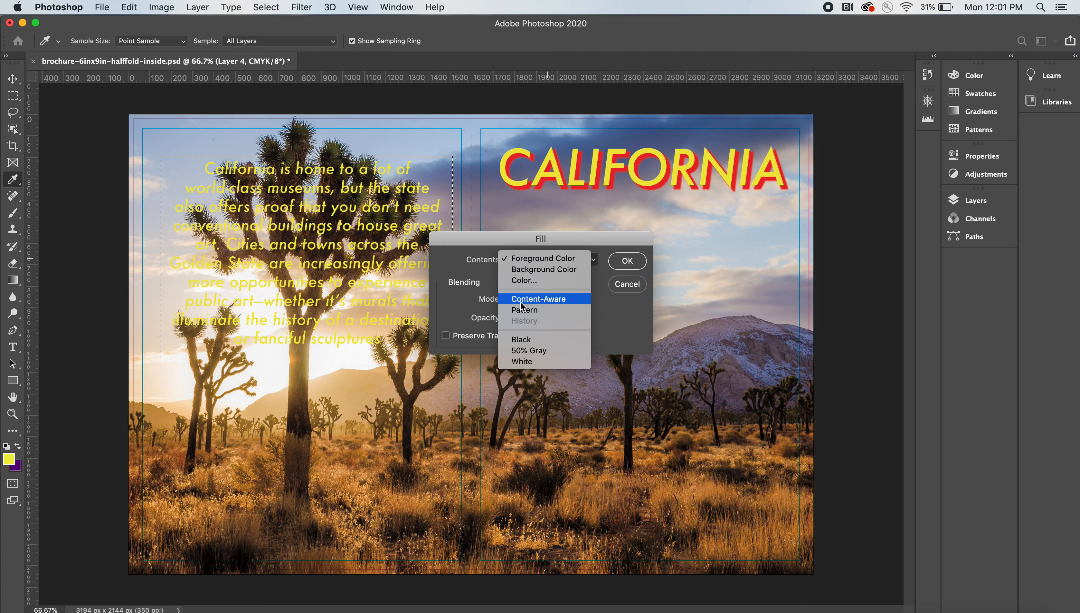
left_click(522, 282)
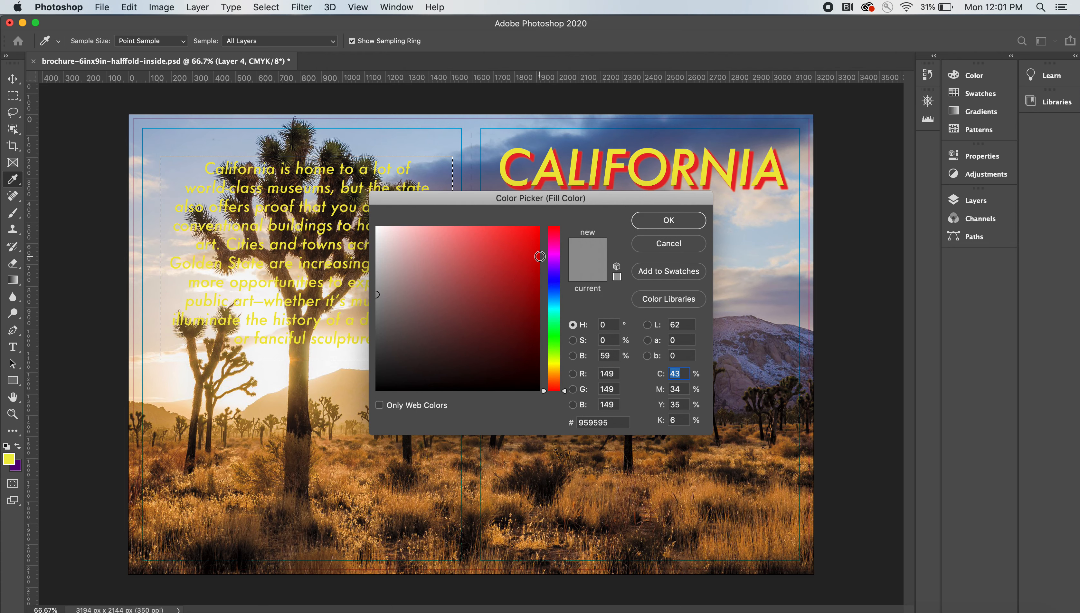
Step: Try tan, orange and brown fill colors sampled from the hills and desert ground in the photo
left_click_drag(555, 257, 556, 279)
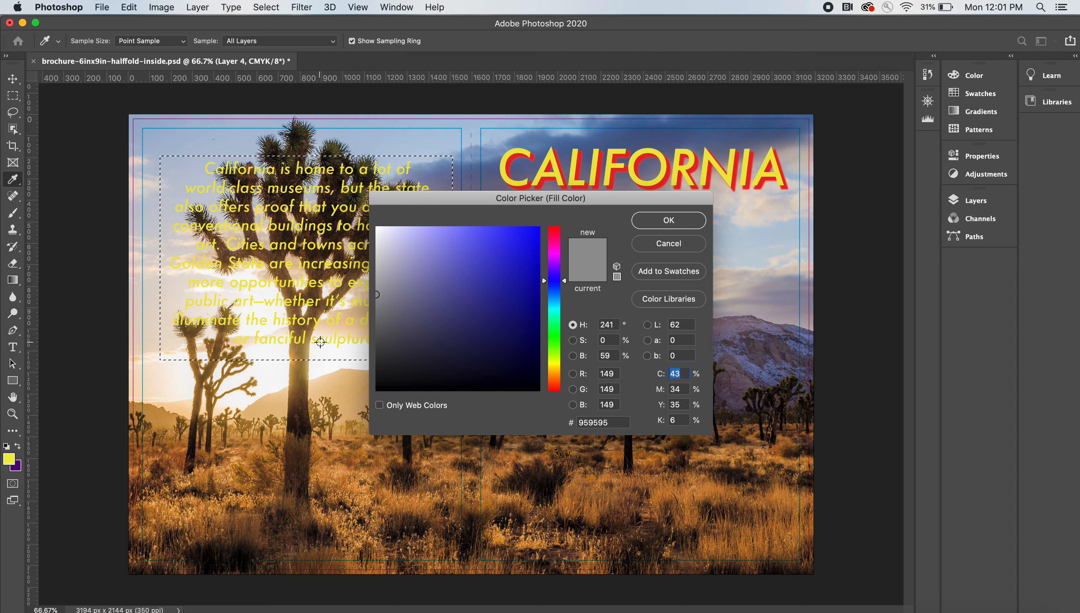
left_click(347, 384)
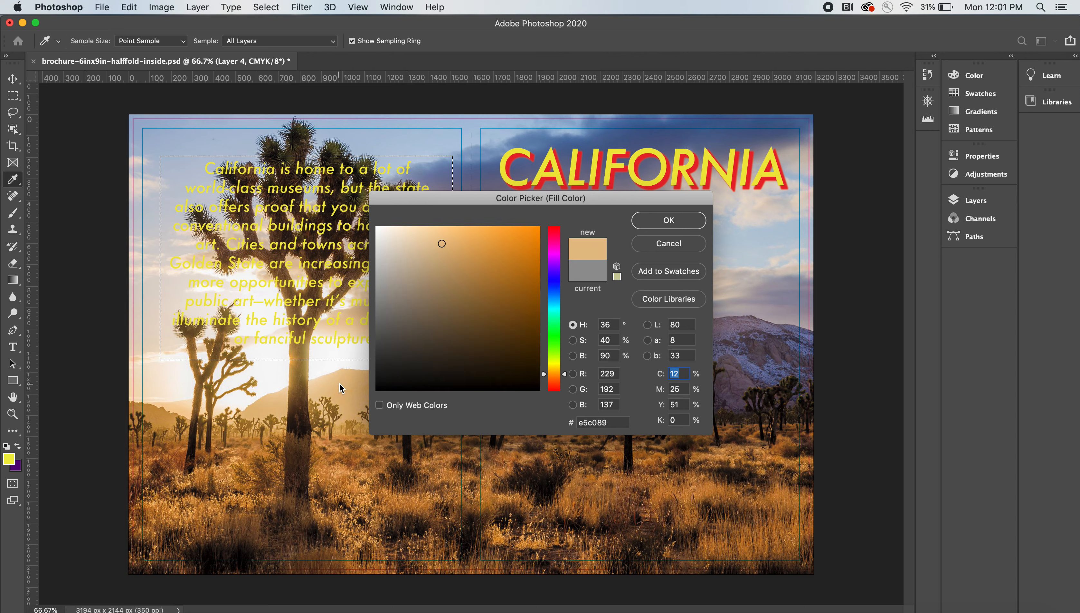
left_click_drag(517, 195, 554, 260)
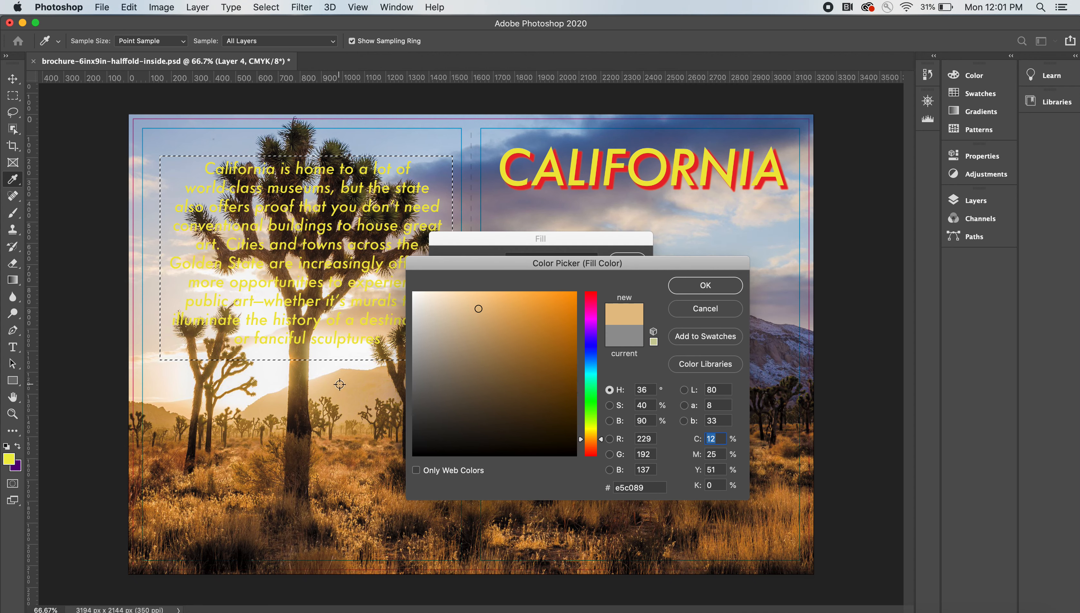
left_click(309, 385)
left_click(270, 385)
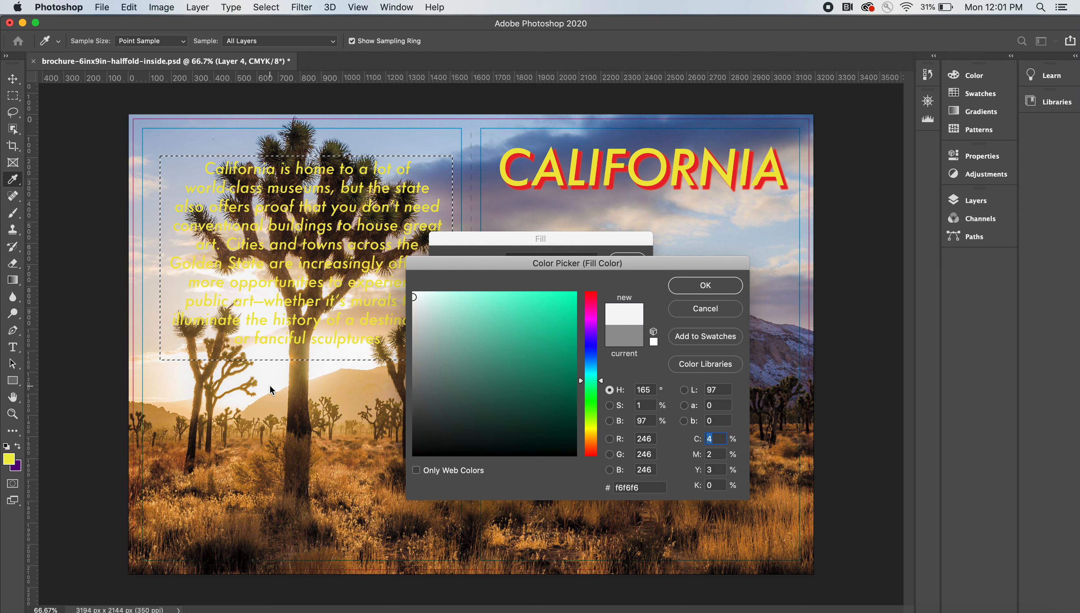
left_click(351, 394)
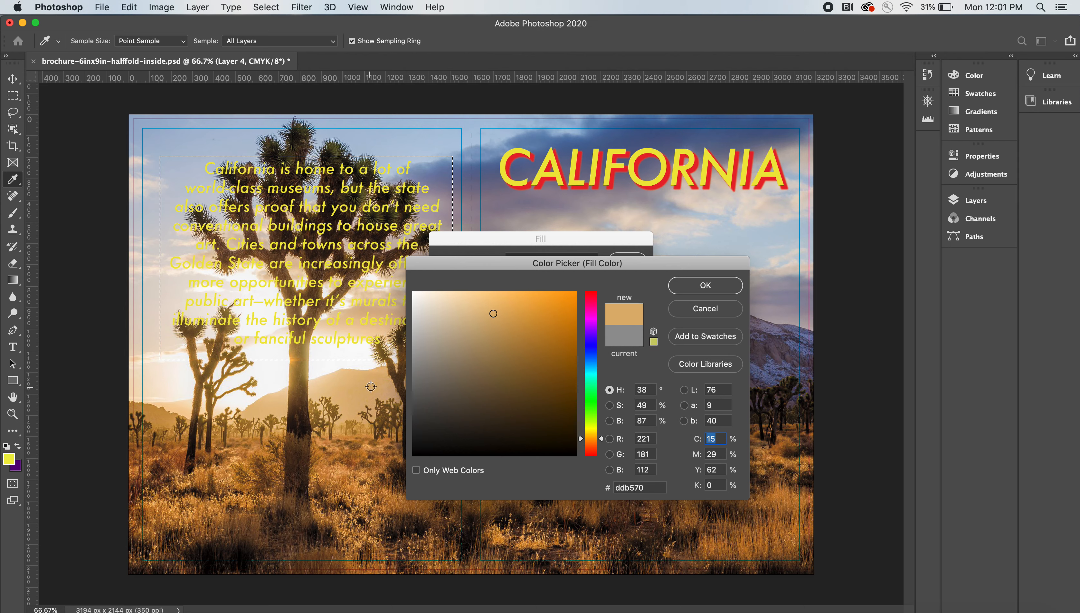
left_click(356, 400)
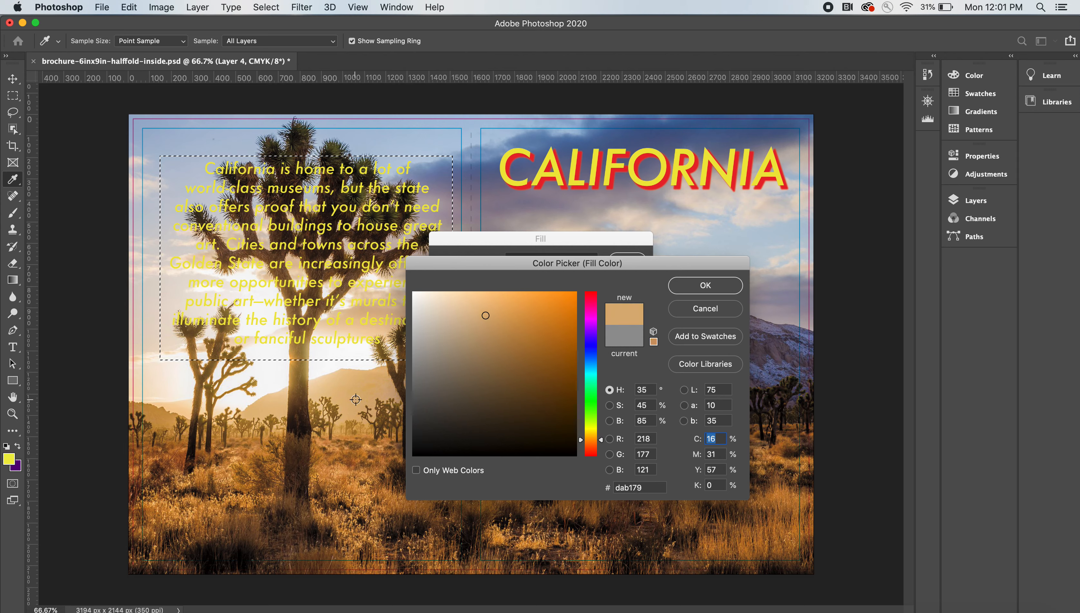
left_click(345, 450)
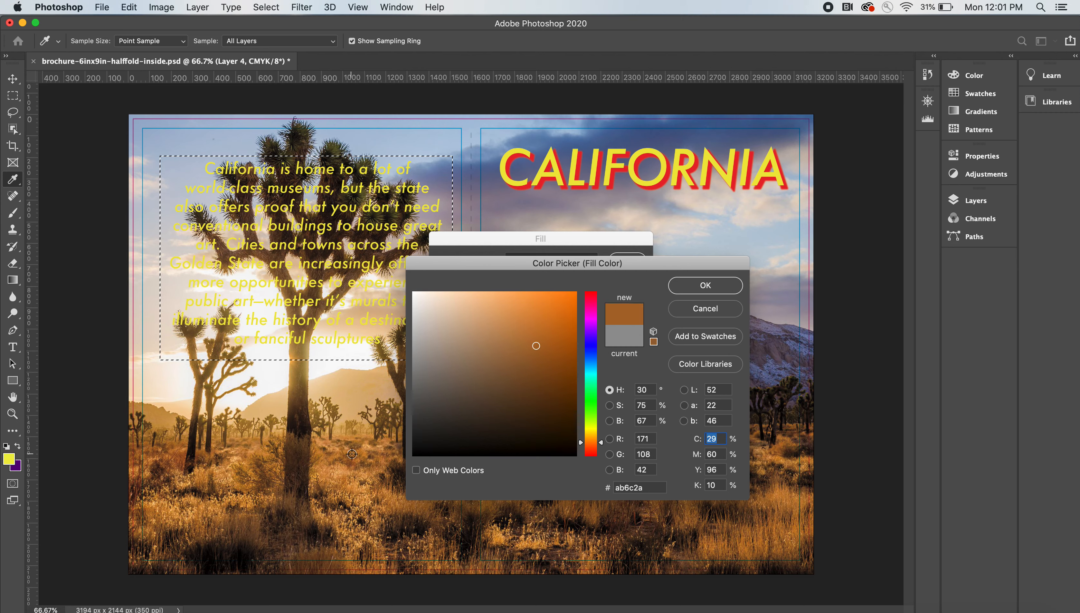
left_click(364, 399)
left_click(381, 414)
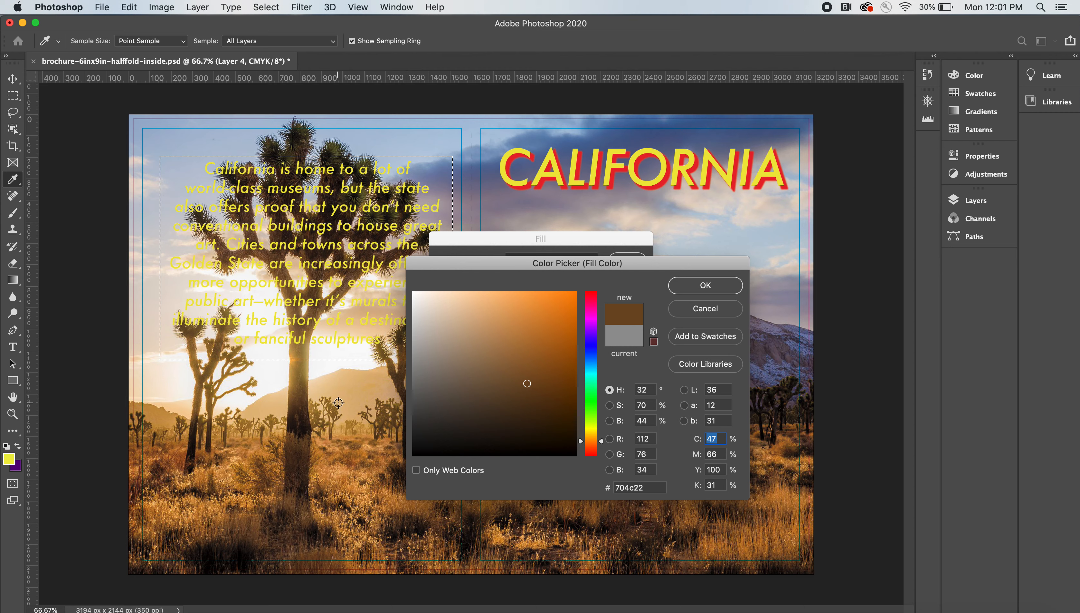
left_click(348, 384)
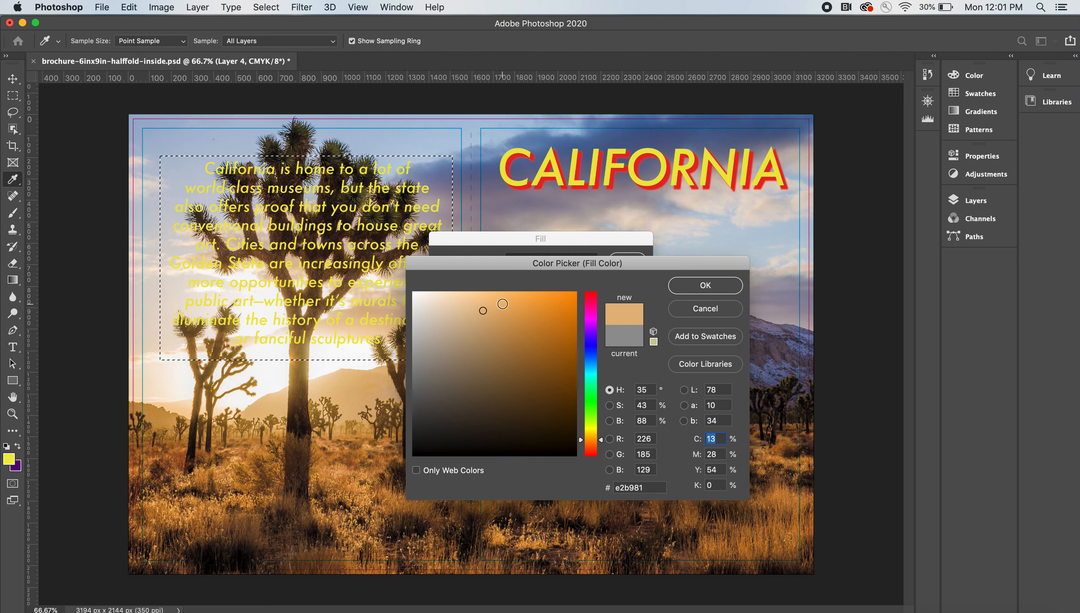
left_click_drag(502, 304, 564, 310)
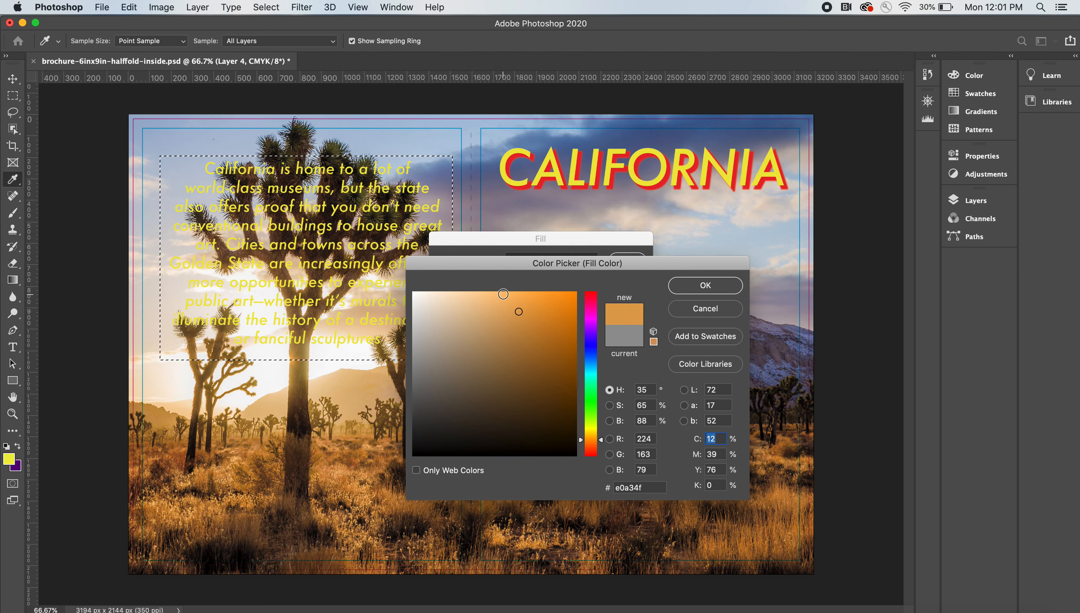
Step: Sample the blue #5071a4 from the sky above the CALIFORNIA title and fill the marquee selection with it
left_click(491, 140)
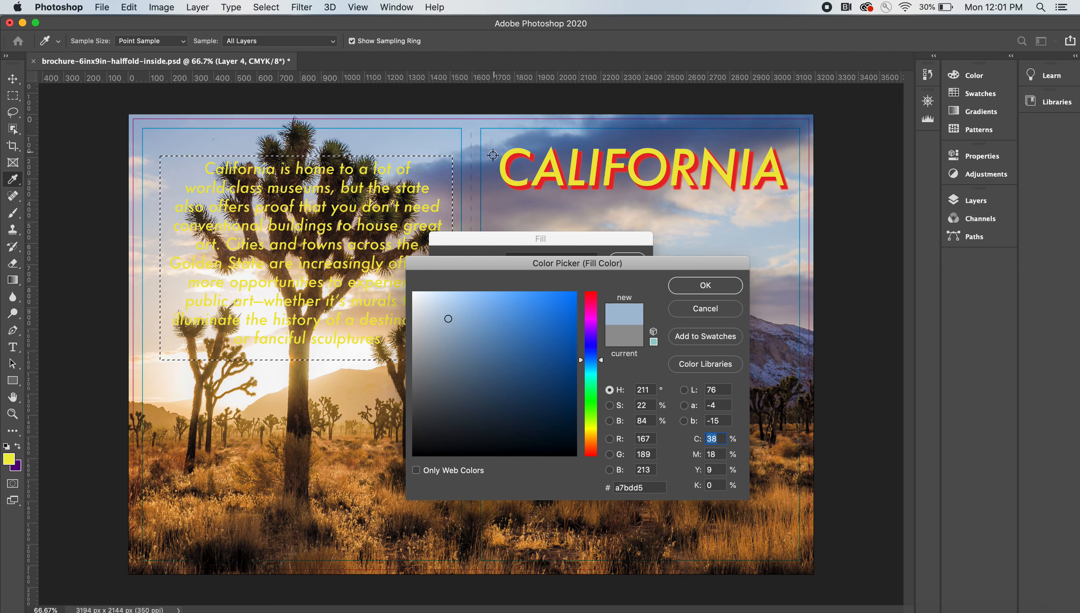
left_click(490, 162)
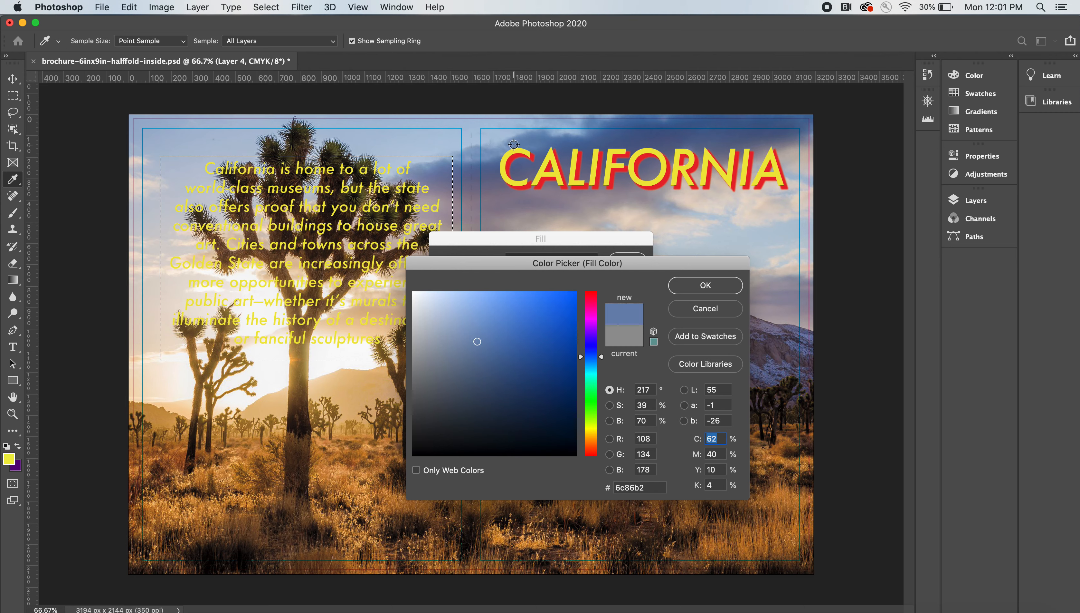
left_click(529, 140)
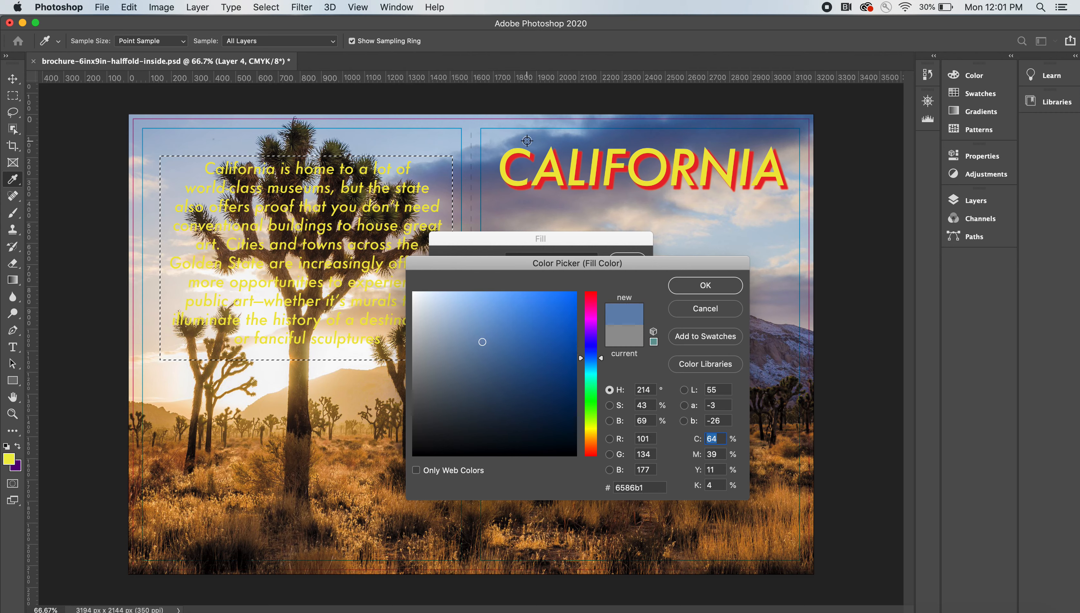
left_click(543, 142)
left_click(560, 141)
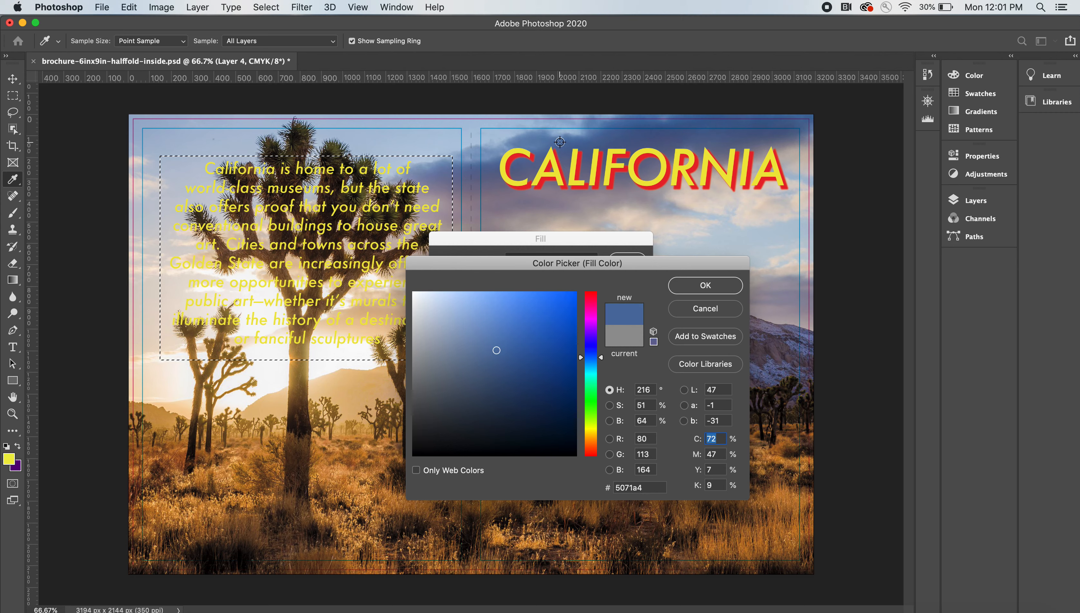
left_click(687, 284)
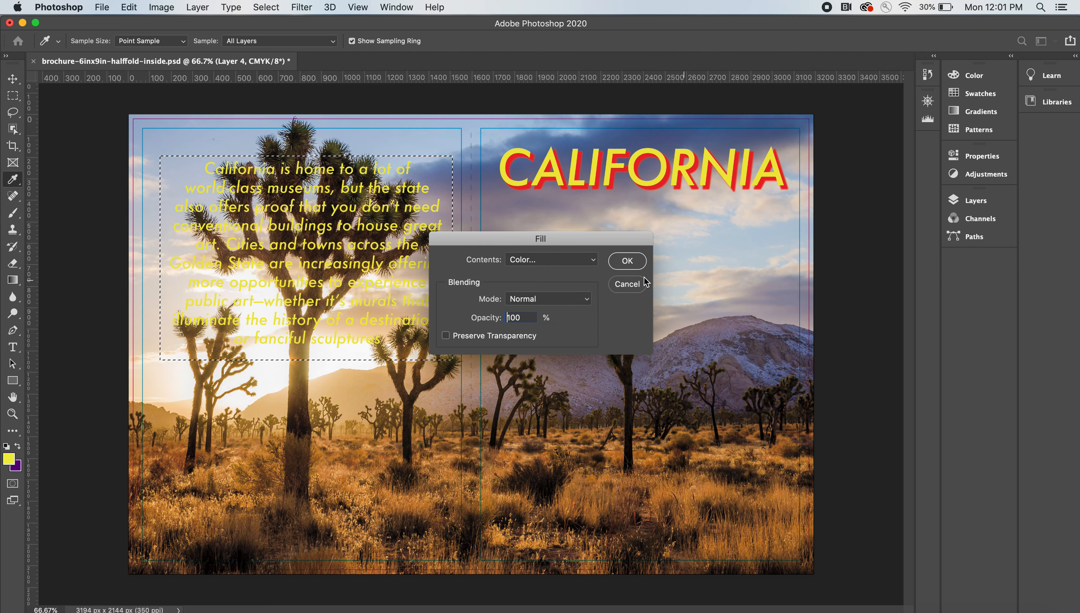
left_click(625, 260)
Step: Deselect the marquee and move the blue rectangle slightly up on the left page
key("m")
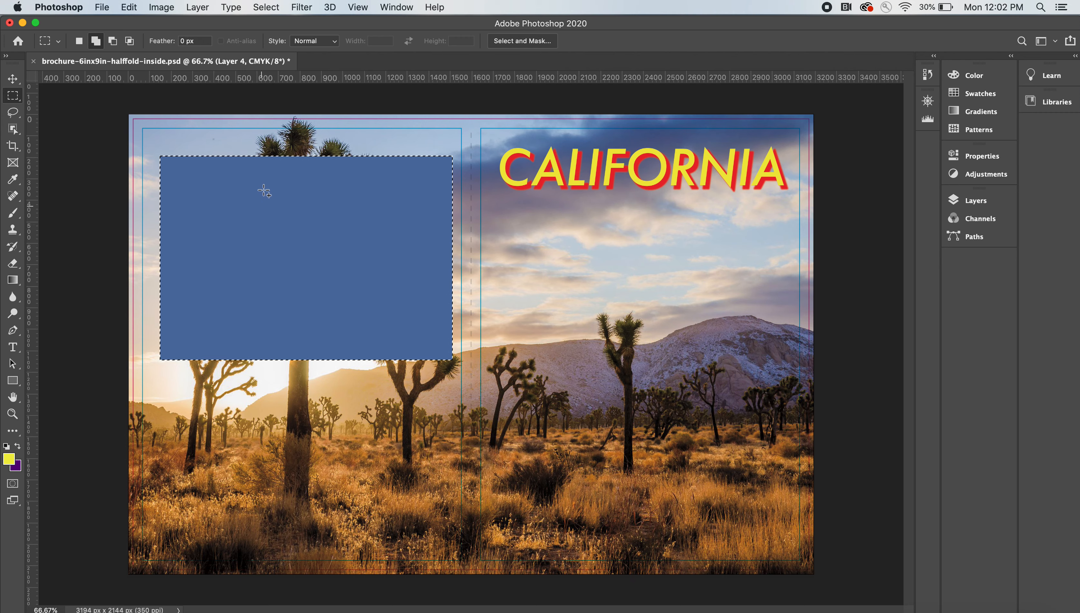
left_click(263, 8)
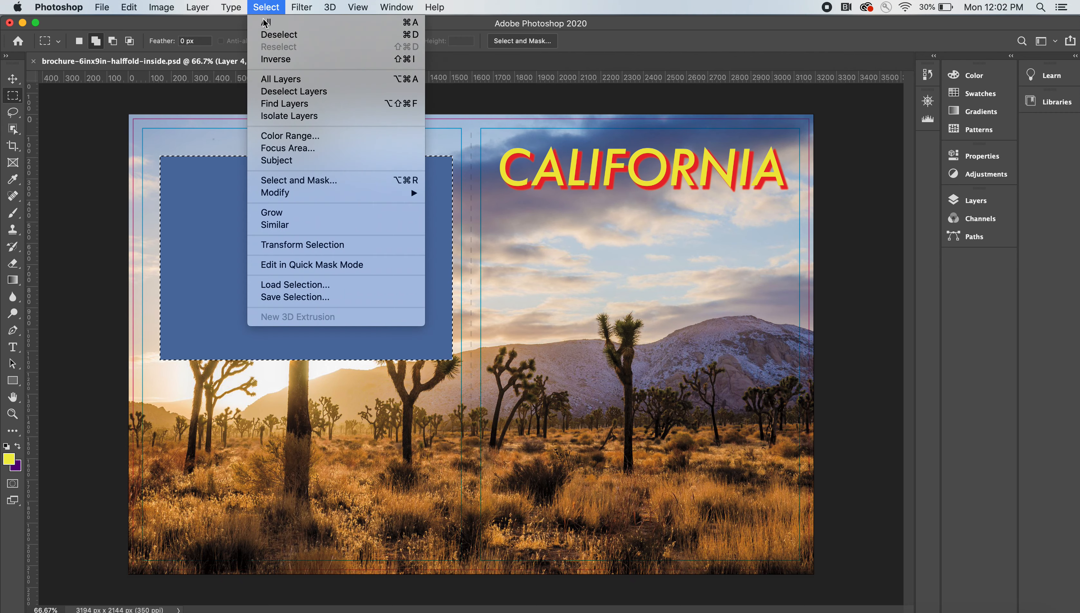
left_click(265, 39)
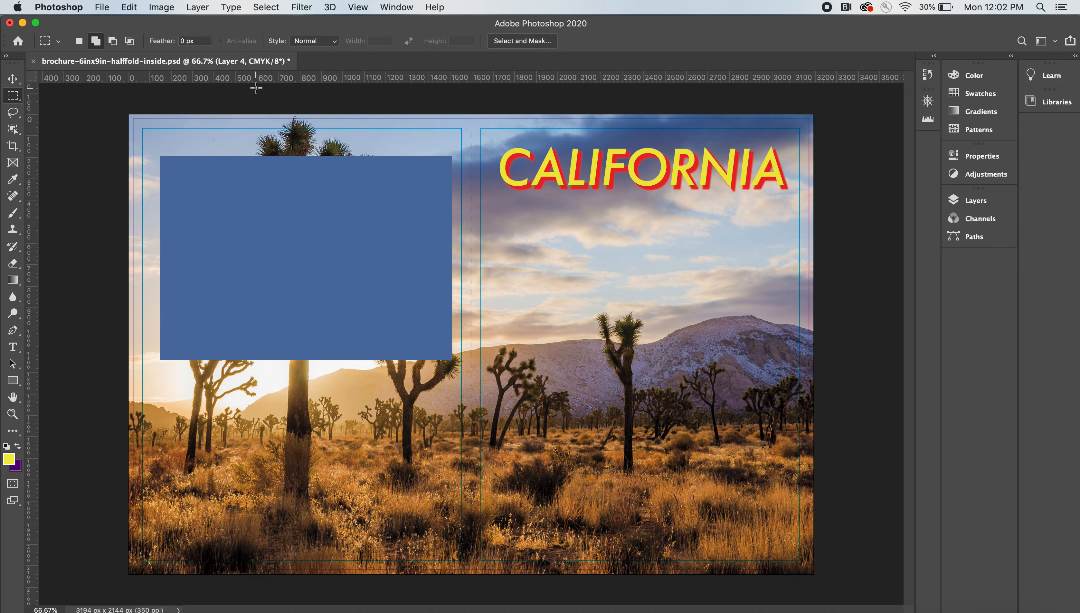
left_click(13, 81)
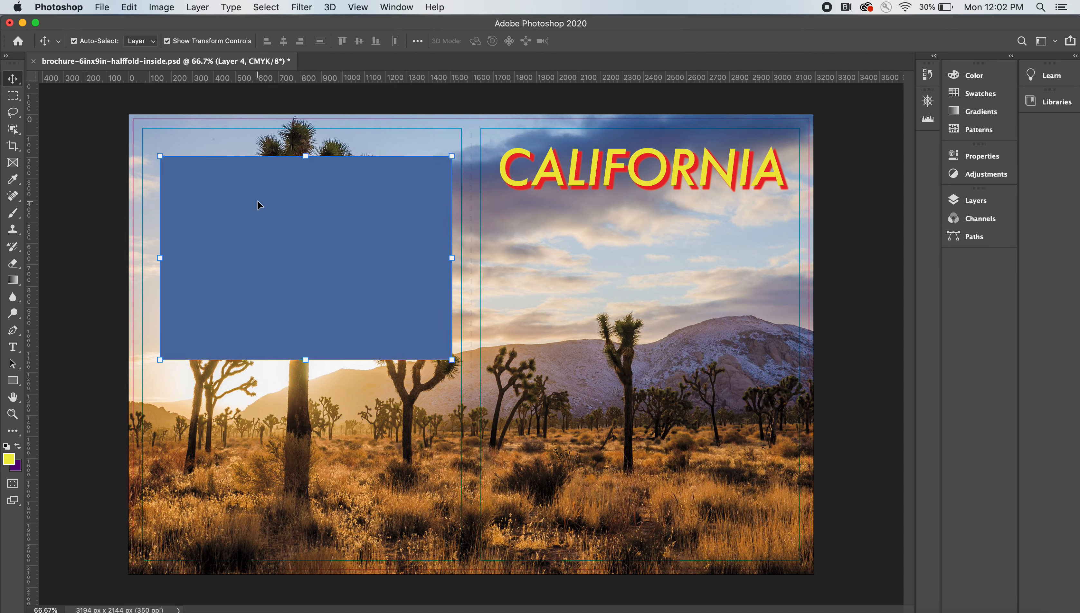
mouse_move(257, 199)
left_mouse_down()
mouse_move(256, 225)
mouse_move(256, 192)
left_mouse_up()
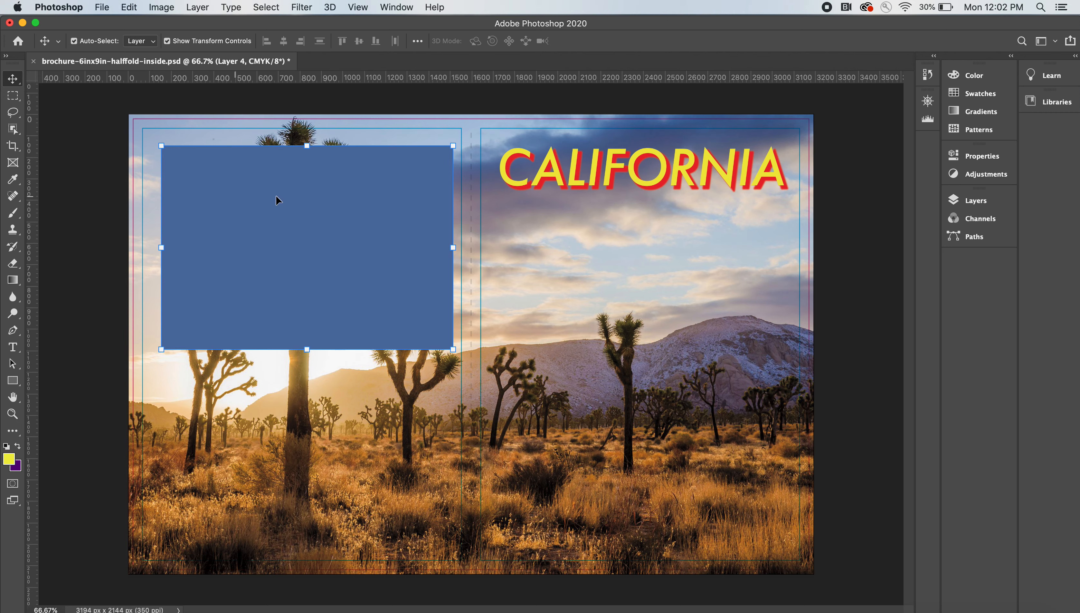
Step: Place the blue rectangle's layer directly below the paragraph text layer and shift the paragraph up to center it within the rectangle
left_click(981, 201)
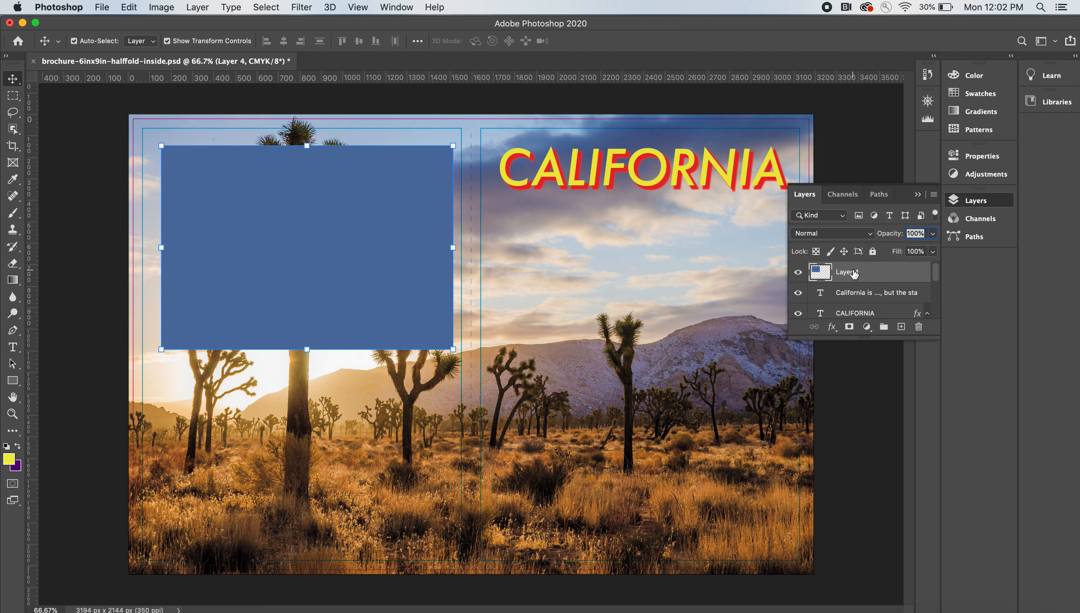
left_click_drag(855, 271, 852, 303)
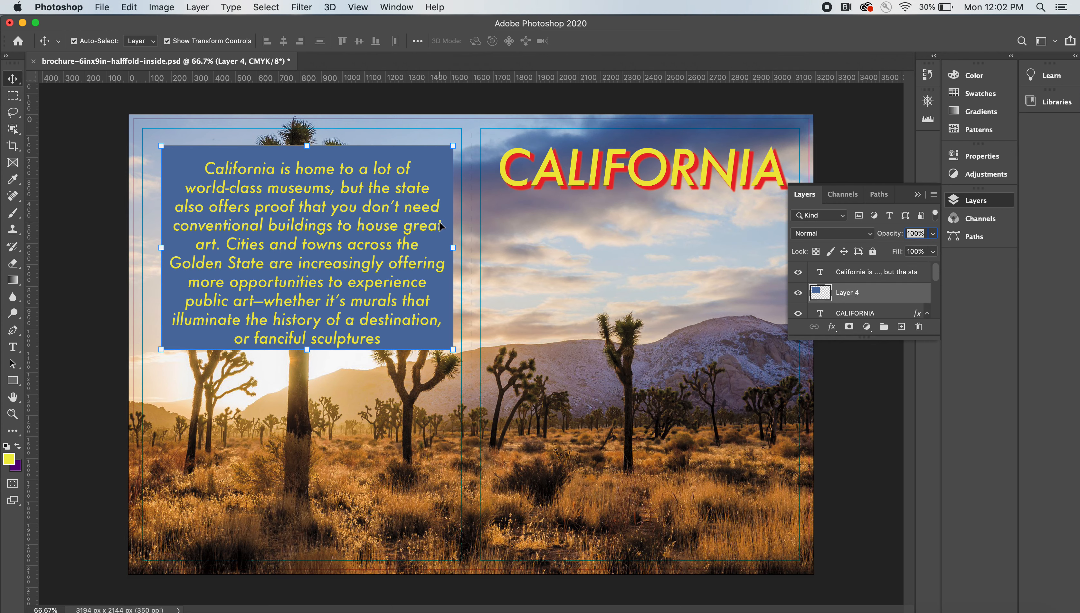
left_click_drag(444, 214, 443, 209)
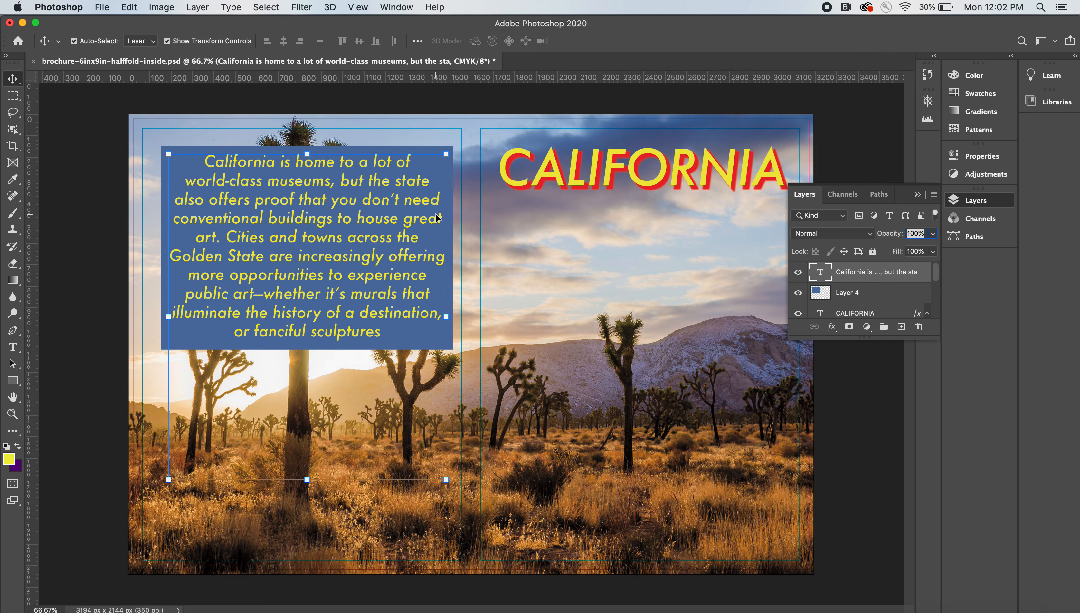
Step: Set the blending mode of the blue rectangle's layer to Multiply
left_click(865, 295)
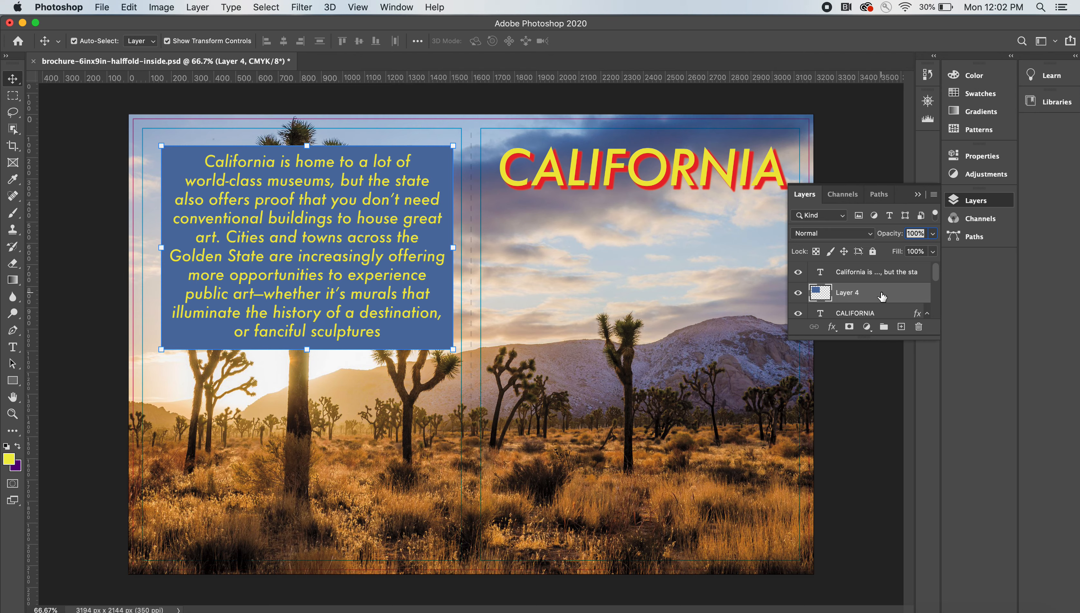
left_click(867, 237)
left_click(890, 291)
left_click(839, 237)
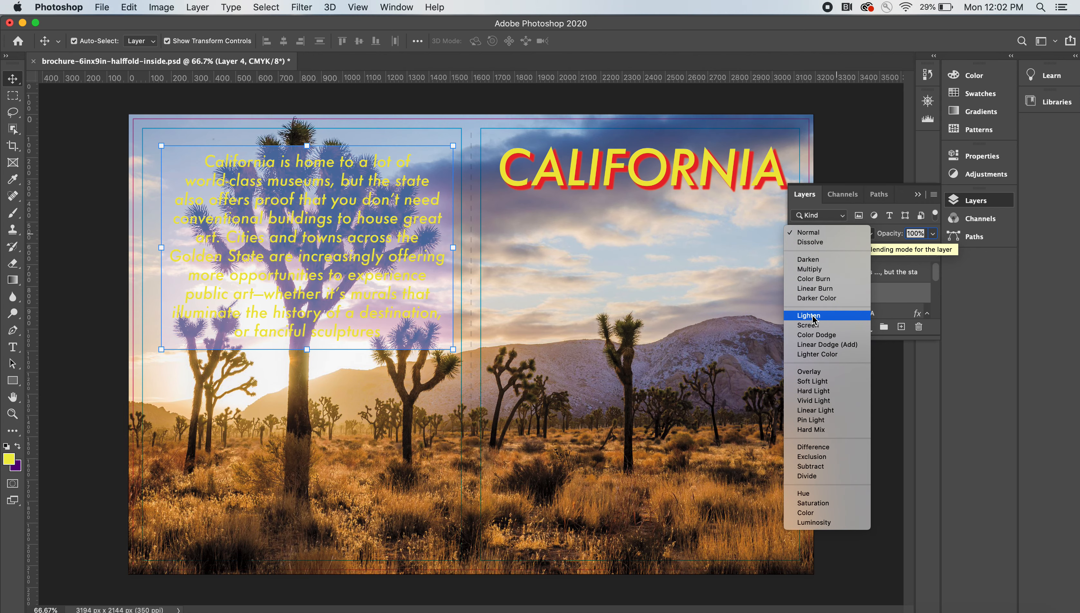
left_click(811, 270)
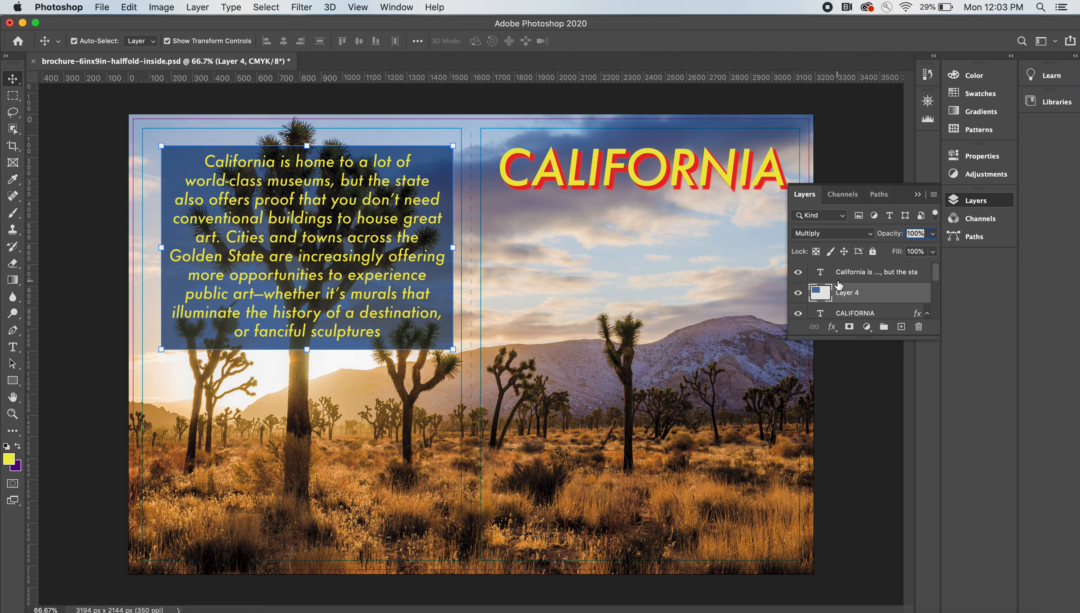
Step: Lower the opacity of the blue rectangle's layer to 75%
left_click(932, 234)
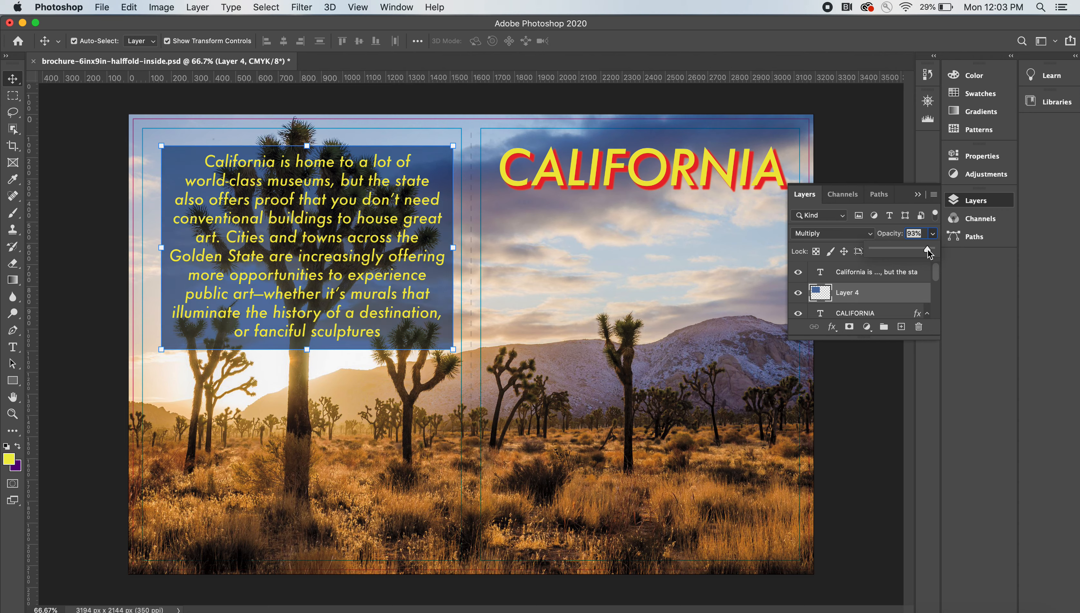
left_click_drag(924, 251, 920, 250)
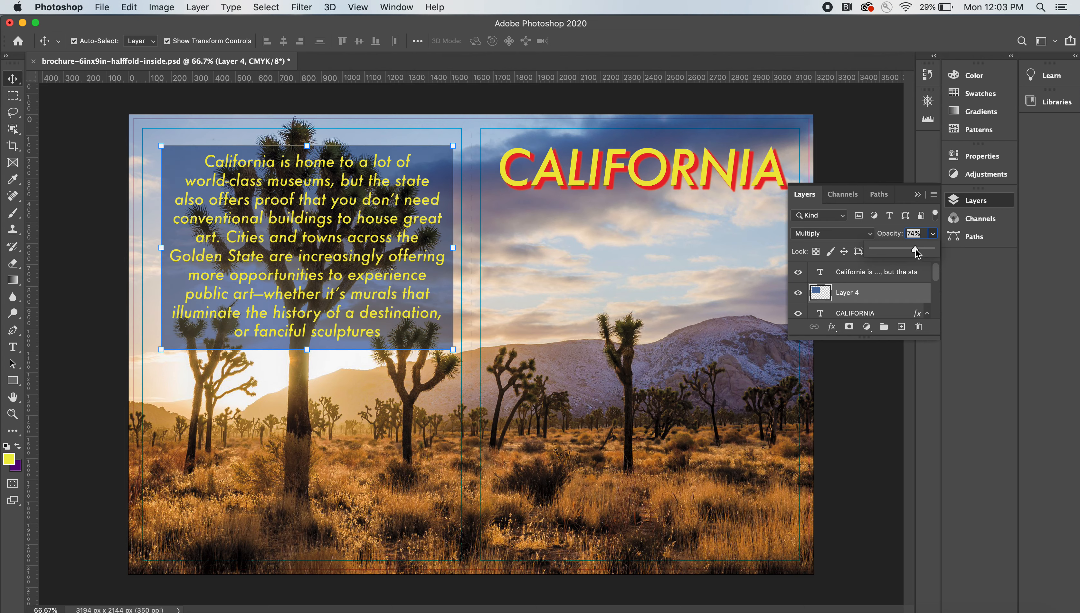
left_click_drag(915, 251, 910, 251)
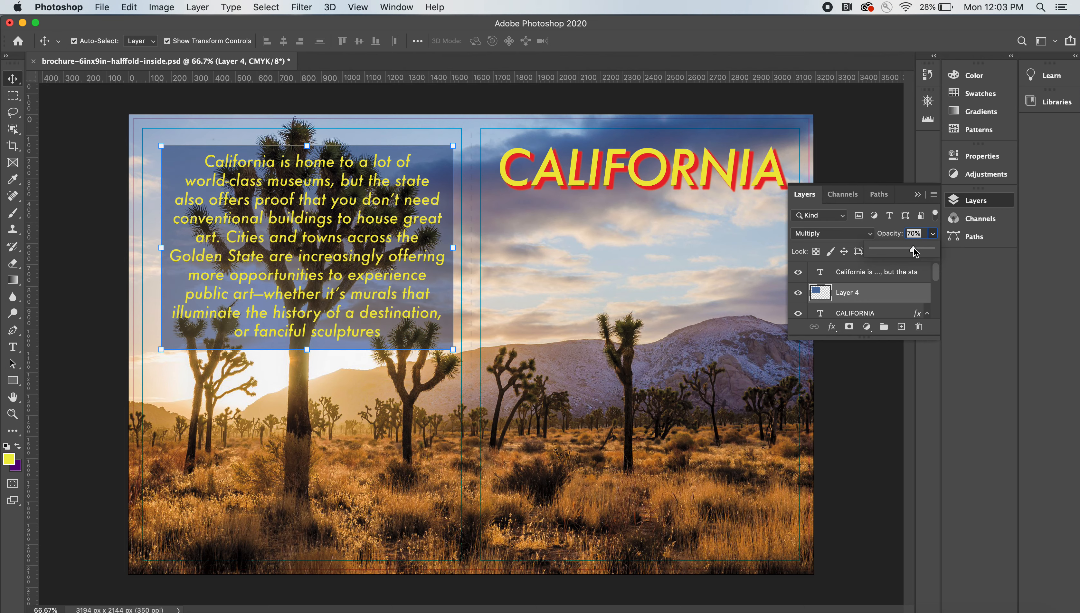
left_click_drag(912, 248, 913, 250)
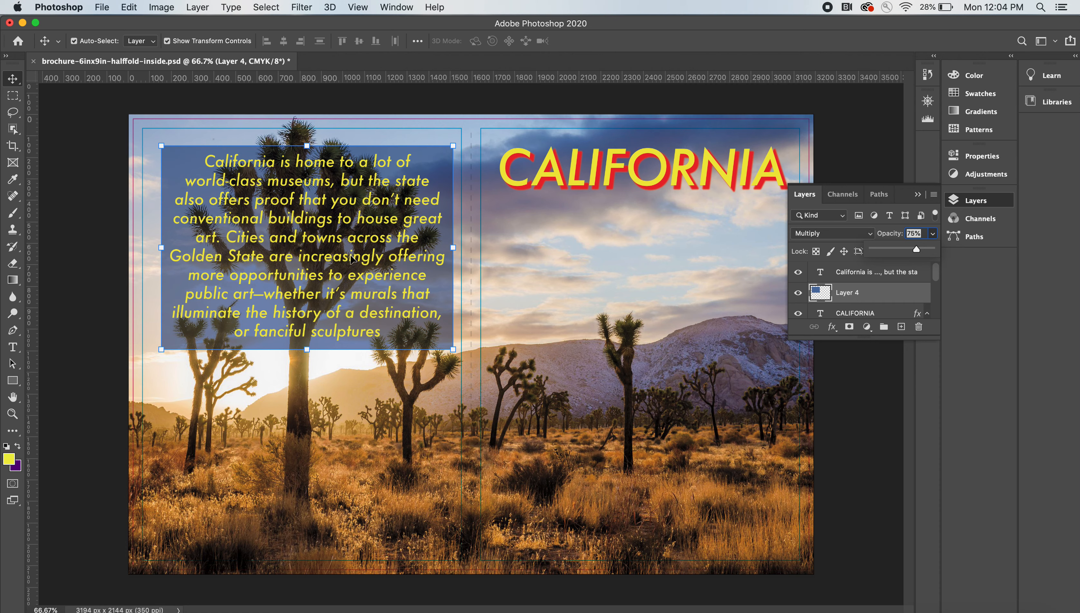
left_click(916, 194)
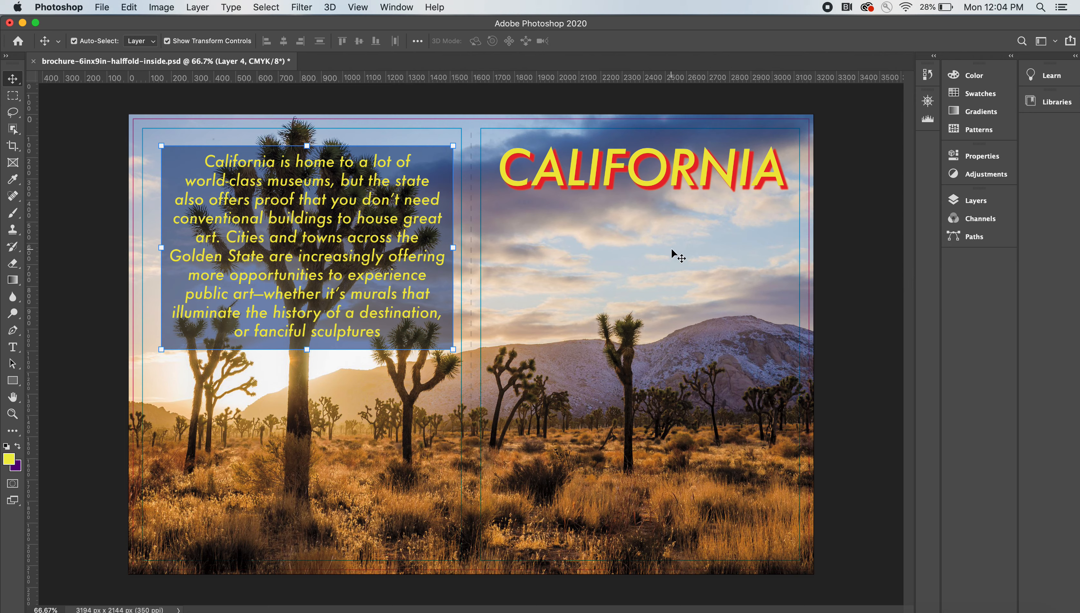
Step: Move the paper texture layer (Layer 2) above the desert photo layer (Layer 3)
left_click(976, 200)
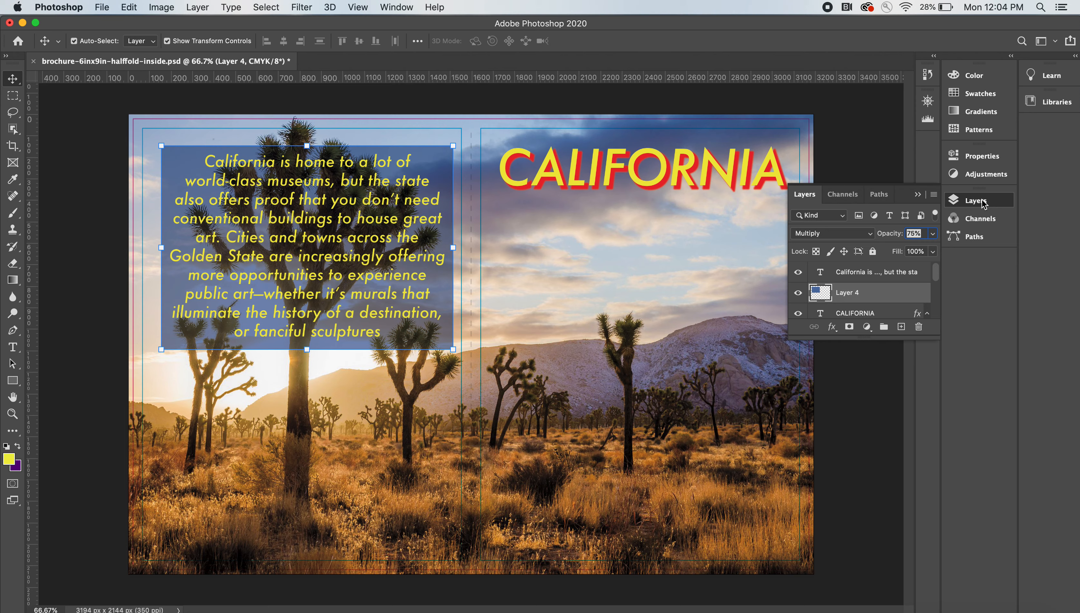
left_click_drag(936, 282, 932, 310)
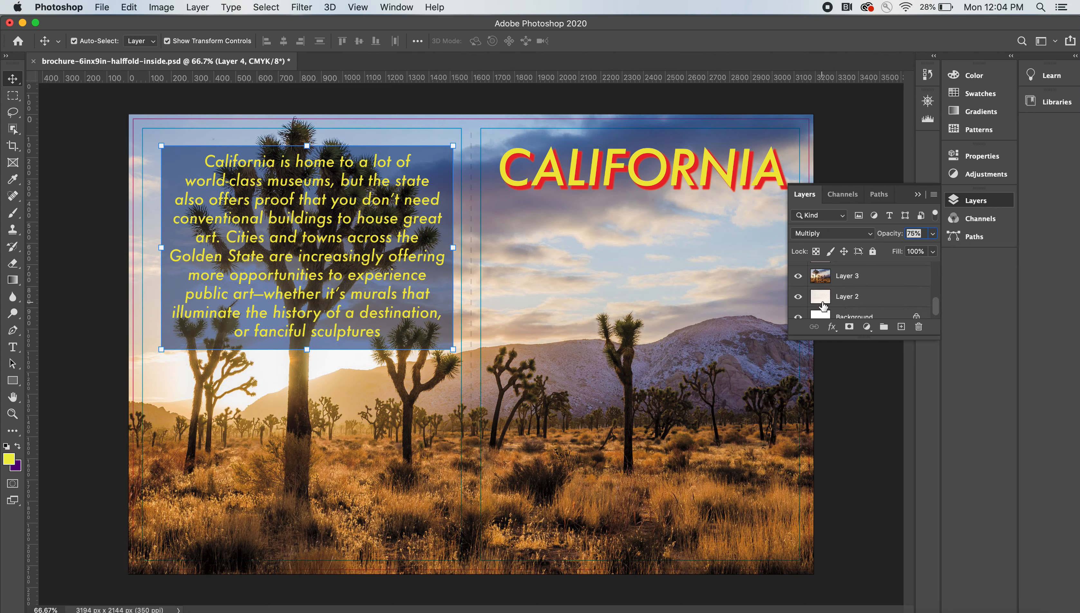
left_click(856, 301)
left_click_drag(871, 300, 866, 269)
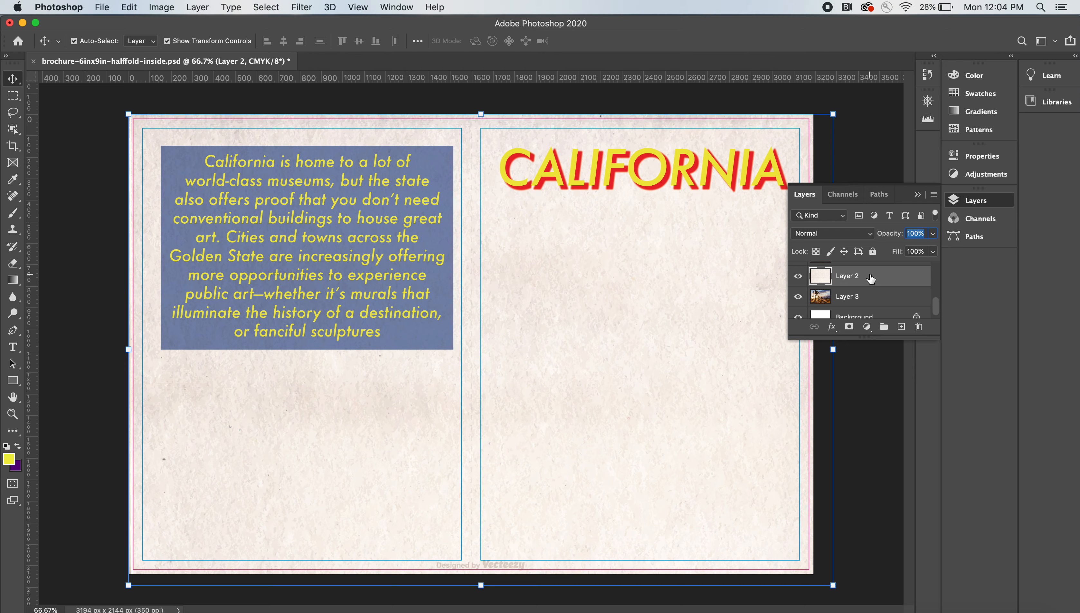
Step: Hide the paragraph, blue rectangle, CALIFORNIA title and guide template layers so only the paper texture shows
left_click_drag(936, 305, 938, 265)
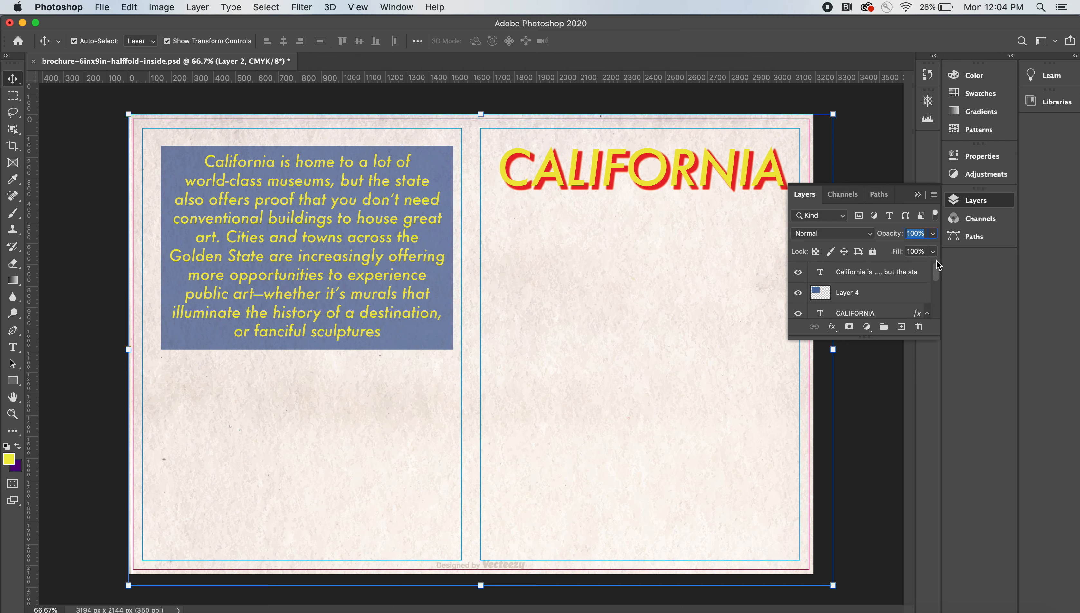
left_click(798, 271)
left_click(798, 292)
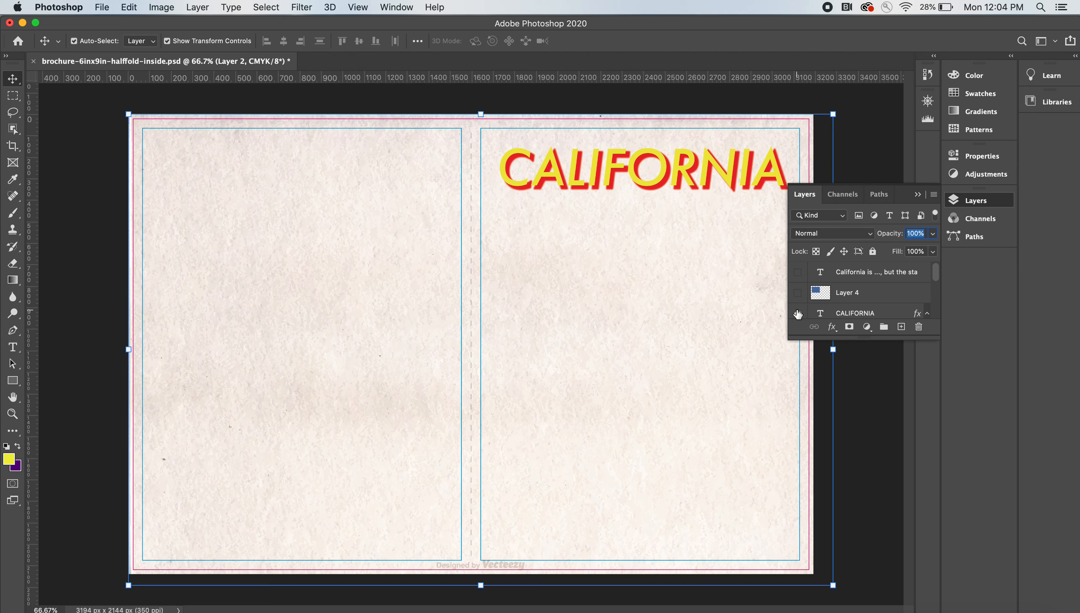
left_click(798, 314)
left_click_drag(936, 274, 936, 305)
left_click(798, 275)
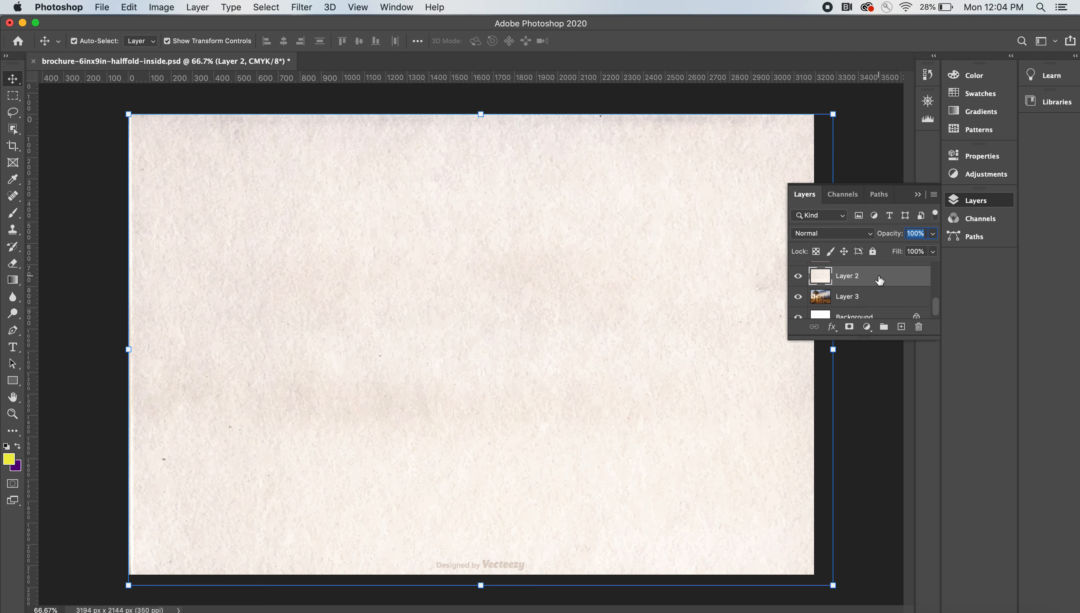